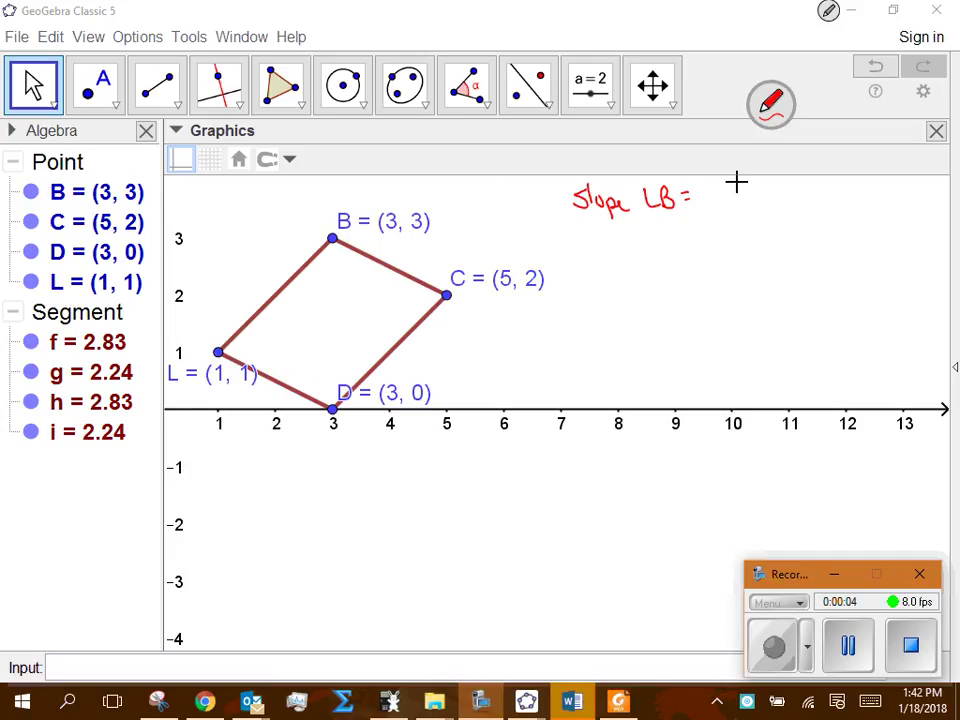
Finish the red slope working: slope LB = 2/2 = 1 and slope CD = 2/2 = 1
drag(708, 185, 721, 199)
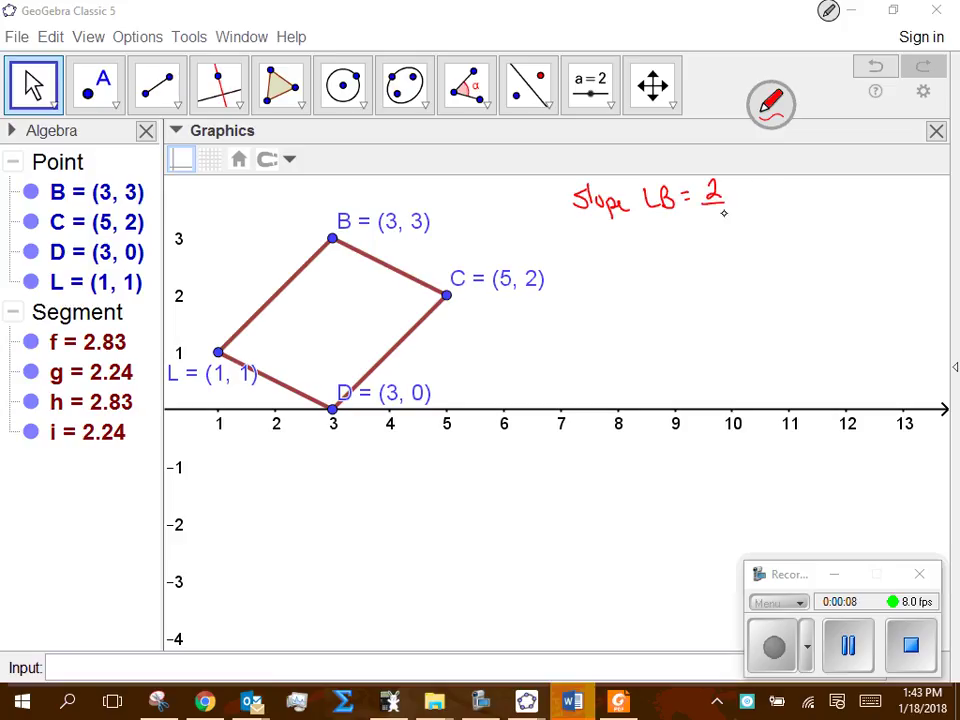
drag(707, 216, 722, 233)
drag(761, 196, 768, 202)
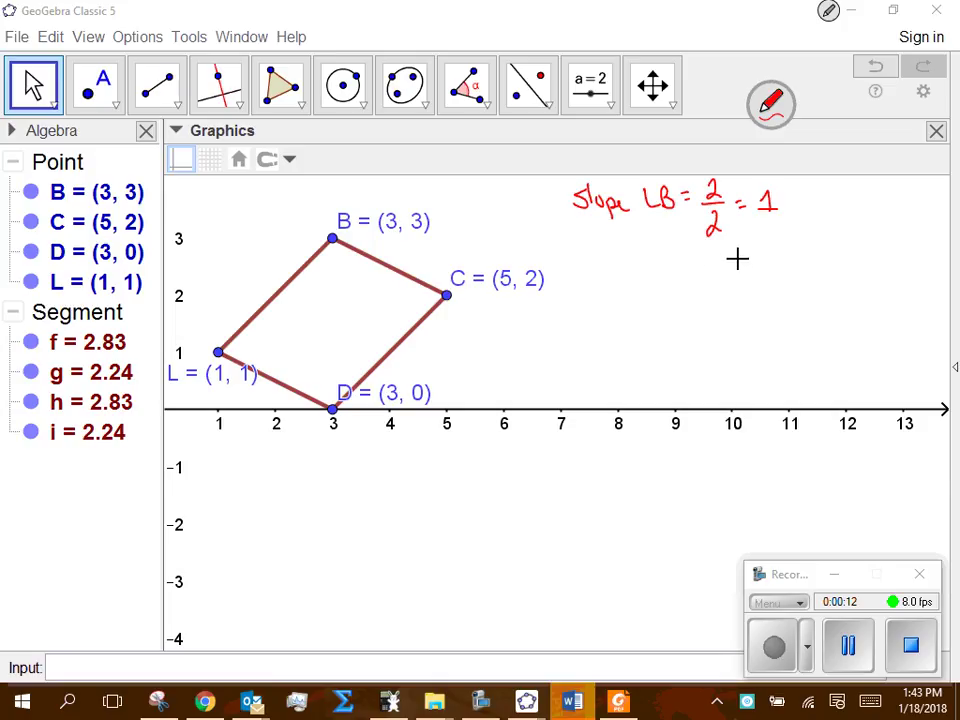
mouse_move(574, 272)
mouse_down()
mouse_move(590, 286)
mouse_move(667, 282)
mouse_move(690, 267)
mouse_move(736, 262)
mouse_up()
drag(714, 269, 741, 266)
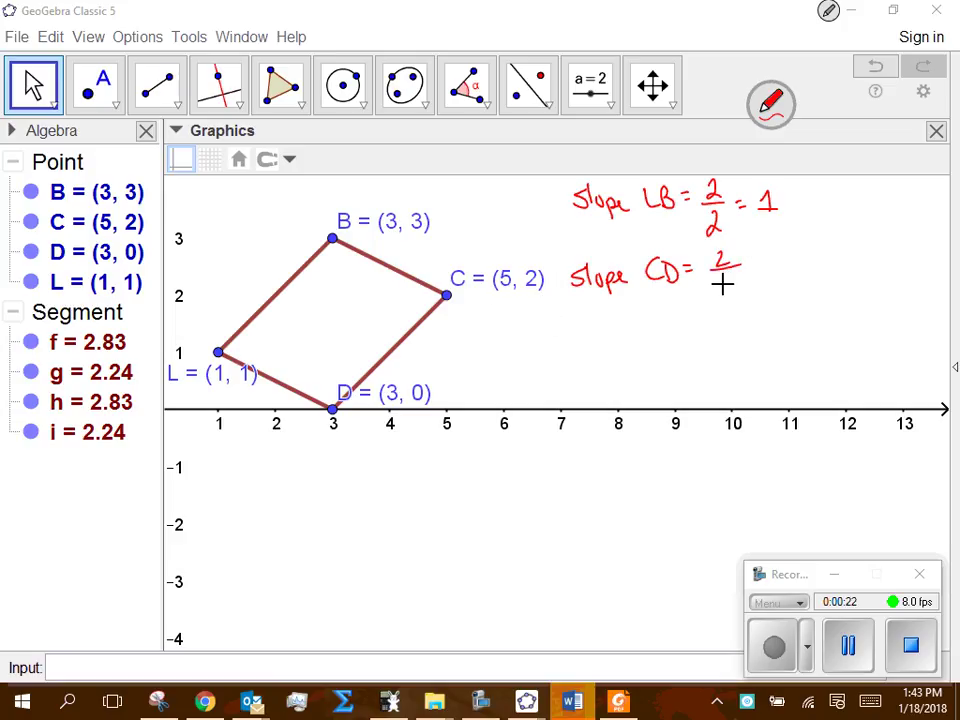
drag(713, 283, 736, 296)
drag(784, 262, 790, 278)
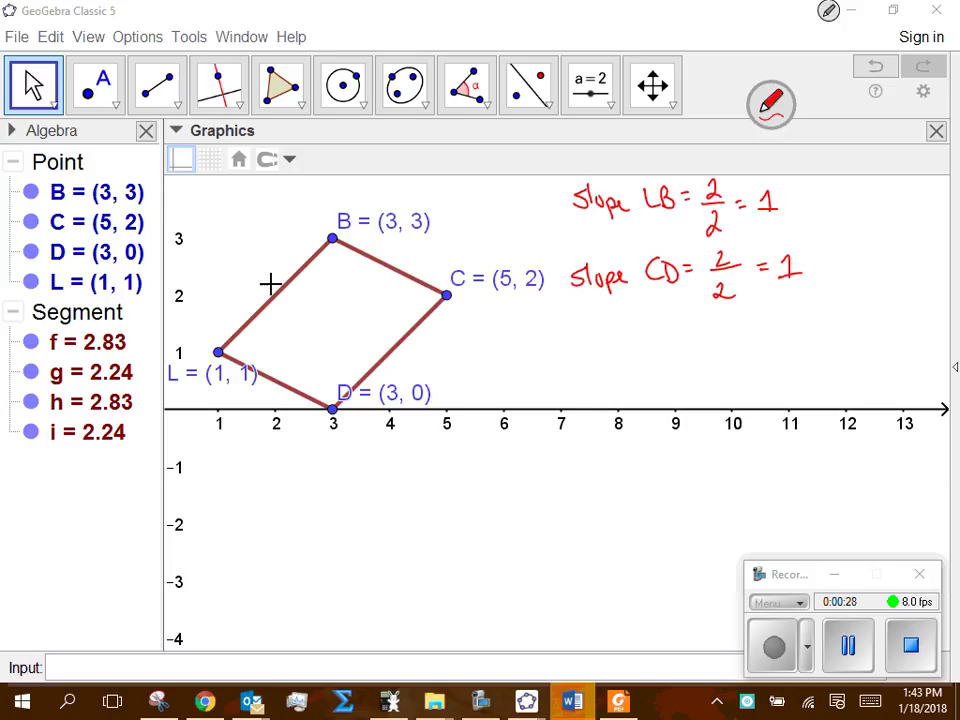
Draw arrowheads on sides LB and DC to mark them parallel
mouse_move(262, 289)
mouse_down()
mouse_move(288, 280)
mouse_move(292, 308)
mouse_up()
drag(375, 351, 395, 344)
drag(394, 346, 391, 369)
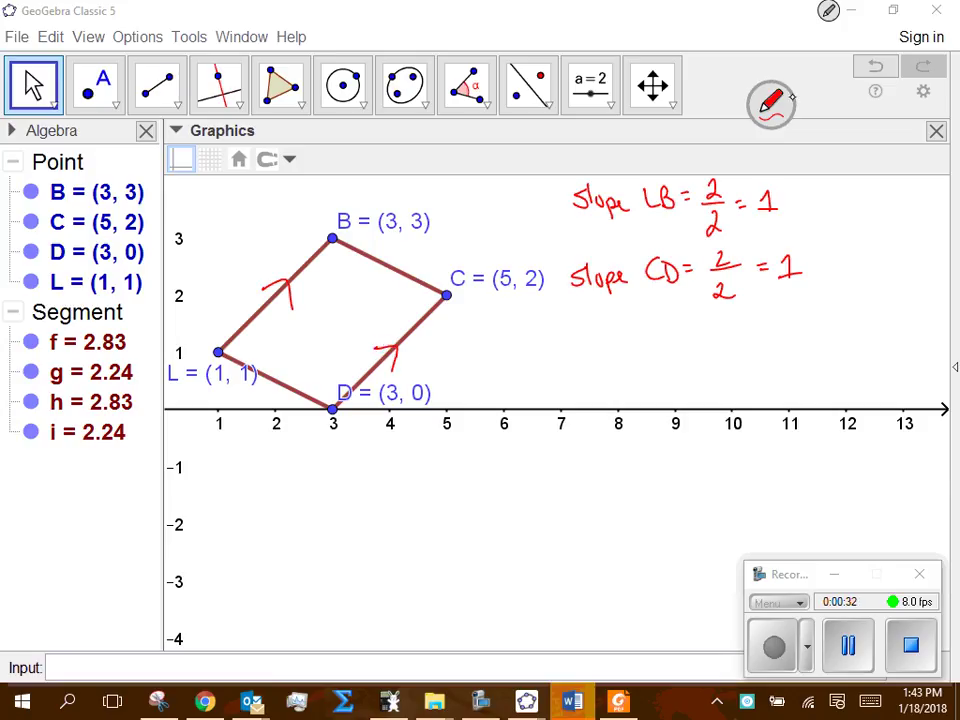
Switch the pen to blue and write slope LD = 1/−2 = −1/2
click(790, 99)
click(844, 107)
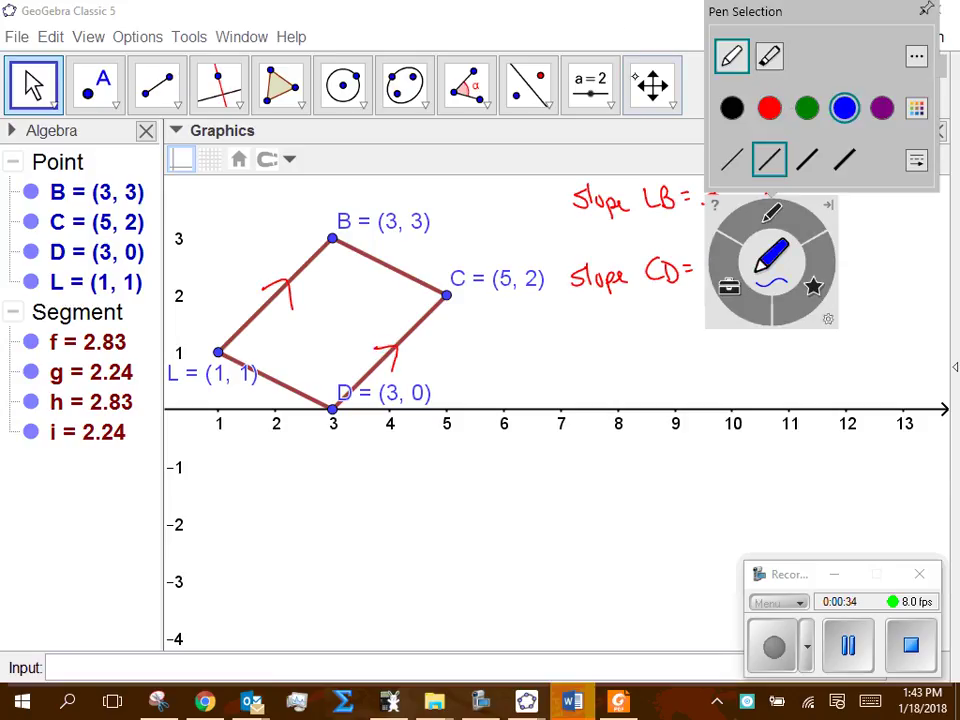
click(772, 258)
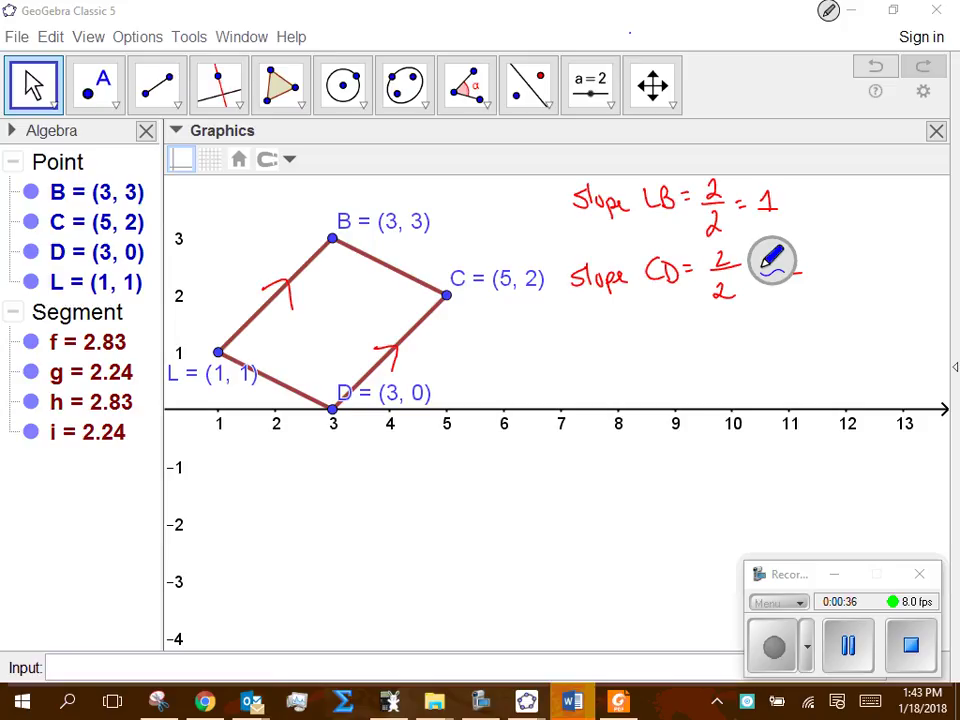
drag(581, 337, 570, 356)
mouse_move(590, 336)
mouse_down()
mouse_move(592, 353)
mouse_move(660, 360)
mouse_up()
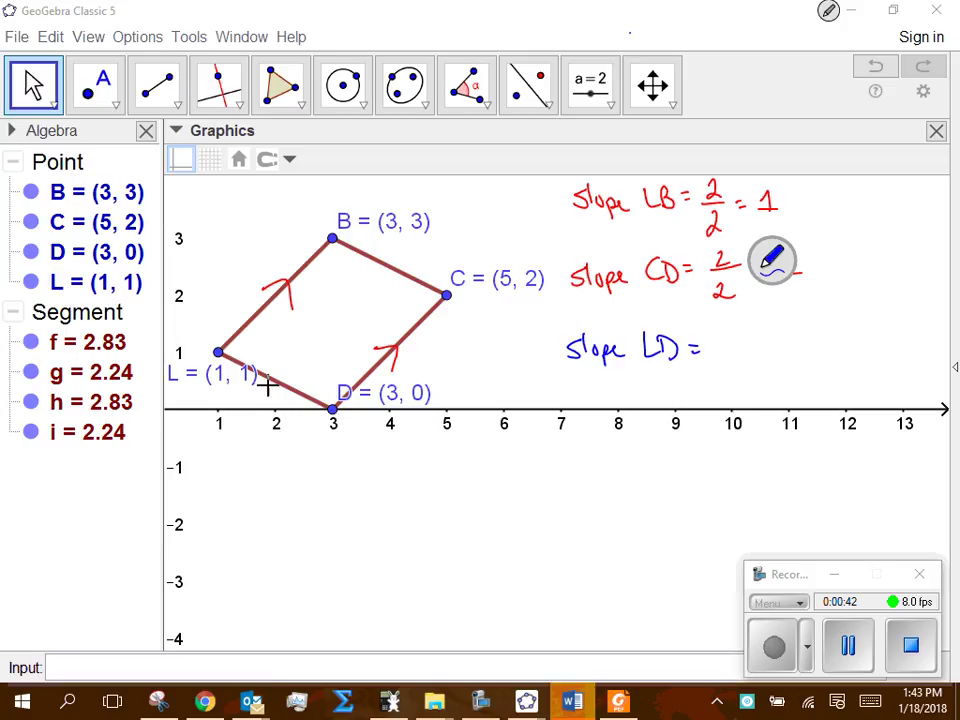
mouse_move(735, 319)
mouse_down()
mouse_move(737, 338)
mouse_move(757, 342)
mouse_up()
mouse_move(719, 367)
mouse_down()
mouse_move(750, 375)
mouse_move(780, 344)
mouse_up()
drag(767, 352, 780, 352)
mouse_move(793, 341)
mouse_down()
mouse_move(804, 341)
mouse_move(812, 362)
mouse_up()
drag(827, 360, 847, 375)
Write slope BC = 1/−2 = −1/2 and mark sides LD and BC parallel with double arrows
mouse_move(574, 470)
mouse_down()
mouse_move(556, 488)
mouse_move(623, 484)
mouse_up()
drag(632, 470, 634, 490)
mouse_move(645, 478)
mouse_down()
mouse_move(654, 479)
mouse_move(650, 492)
mouse_up()
drag(670, 476, 681, 475)
drag(671, 483, 682, 482)
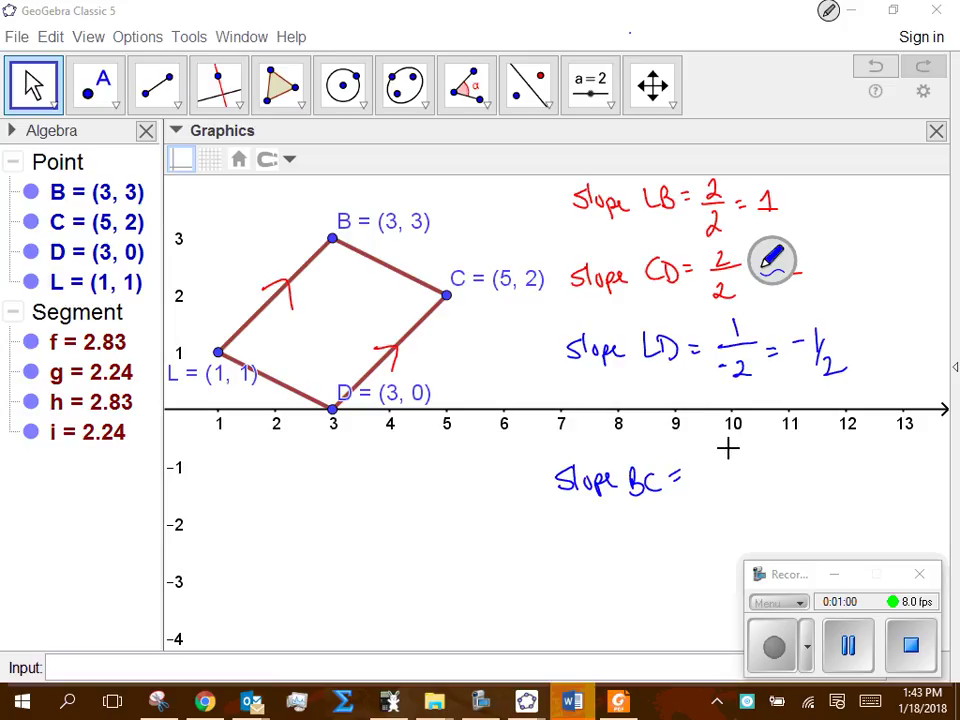
drag(714, 457, 716, 478)
mouse_move(700, 484)
mouse_down()
mouse_move(733, 482)
mouse_move(708, 502)
mouse_up()
drag(709, 493, 731, 510)
drag(742, 481, 758, 486)
drag(768, 467, 781, 466)
drag(792, 456, 796, 478)
mouse_move(792, 490)
mouse_down()
mouse_move(808, 458)
mouse_move(825, 490)
mouse_up()
mouse_move(267, 378)
mouse_down()
mouse_move(270, 390)
mouse_move(294, 396)
mouse_up()
mouse_move(371, 262)
mouse_down()
mouse_move(383, 280)
mouse_move(410, 283)
mouse_up()
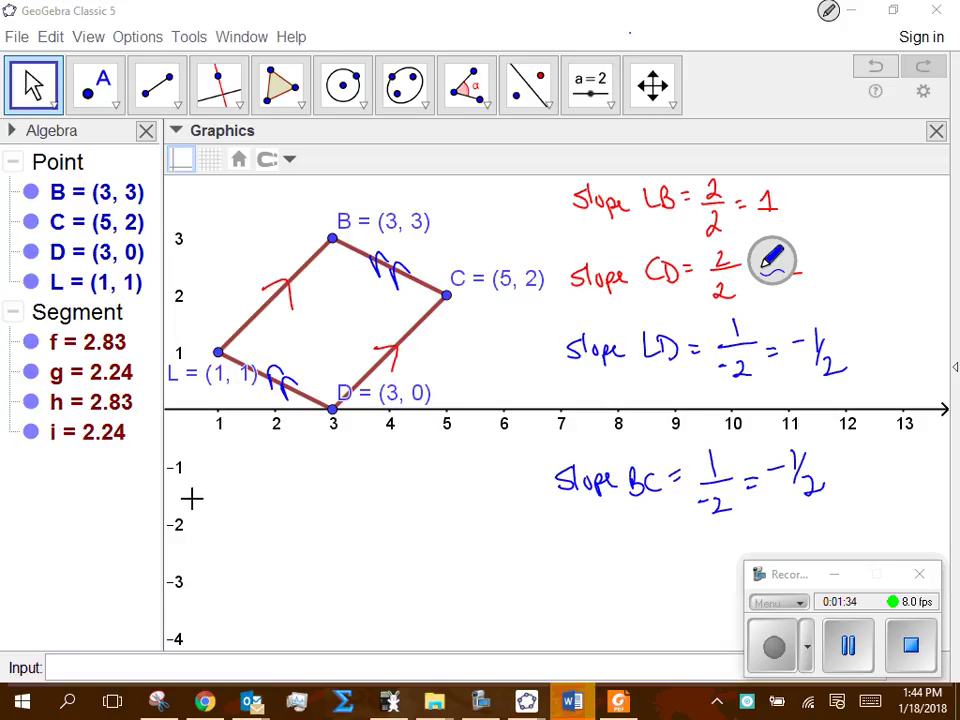
Handwrite the slope formula M = (y2−y1)/(x2−x1) below the graph
mouse_move(193, 495)
mouse_down()
mouse_move(218, 512)
mouse_move(230, 500)
mouse_up()
drag(219, 507, 231, 507)
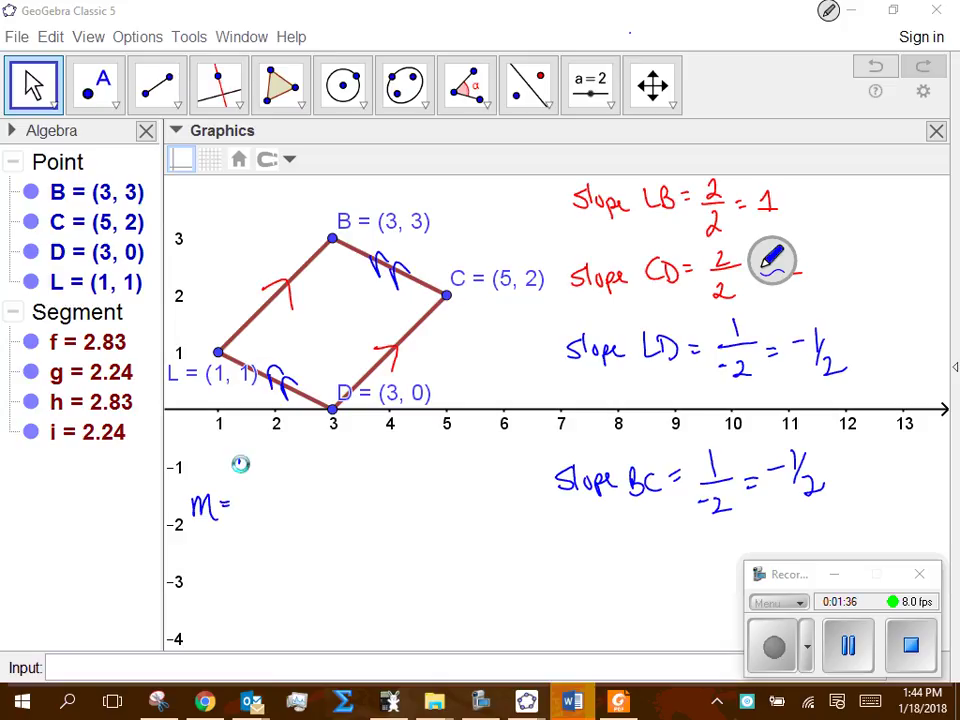
mouse_move(240, 461)
mouse_down()
mouse_move(250, 488)
mouse_move(268, 484)
mouse_up()
drag(268, 476, 296, 490)
mouse_move(237, 499)
mouse_down()
mouse_move(300, 490)
mouse_move(250, 534)
mouse_up()
mouse_move(264, 526)
mouse_down()
mouse_move(274, 535)
mouse_move(287, 527)
mouse_up()
drag(289, 518, 300, 534)
mouse_move(300, 518)
mouse_down()
mouse_move(288, 534)
mouse_move(311, 537)
mouse_up()
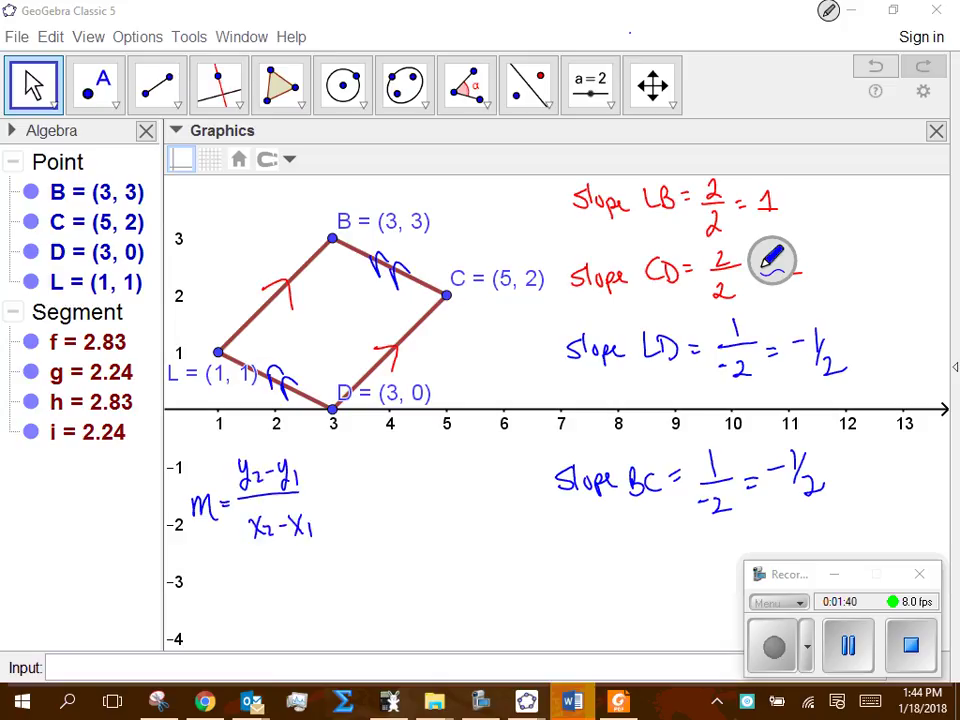
Handwrite the distance formula d = √((x2−x1)² + (y2−y1)²) beneath it
mouse_move(198, 590)
mouse_down()
mouse_move(205, 630)
mouse_move(242, 625)
mouse_move(255, 588)
mouse_move(420, 580)
mouse_up()
drag(261, 611, 262, 638)
mouse_move(265, 615)
mouse_down()
mouse_move(277, 632)
mouse_move(265, 632)
mouse_up()
mouse_move(280, 621)
mouse_down()
mouse_move(281, 630)
mouse_move(322, 634)
mouse_up()
drag(328, 613, 353, 622)
drag(364, 608, 362, 640)
mouse_move(370, 612)
mouse_down()
mouse_move(372, 642)
mouse_move(396, 636)
mouse_up()
drag(398, 627, 410, 645)
drag(427, 622, 432, 640)
drag(439, 604, 440, 613)
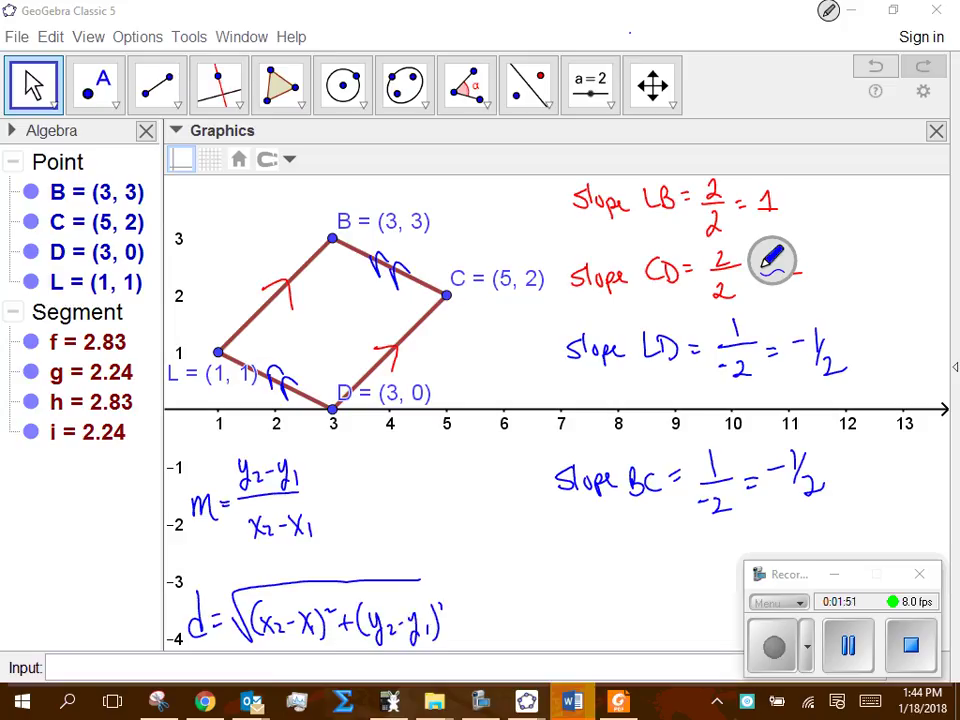
Highlight the y2−y1 terms in both formulas and slope LB's numerator in magenta
click(772, 260)
click(770, 55)
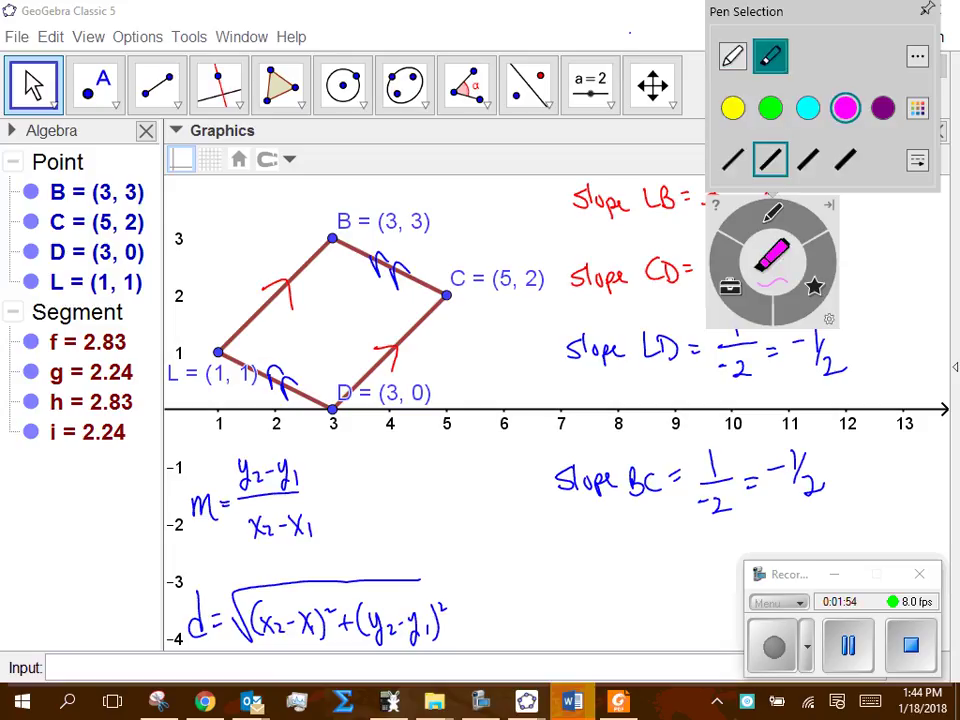
drag(240, 465, 298, 478)
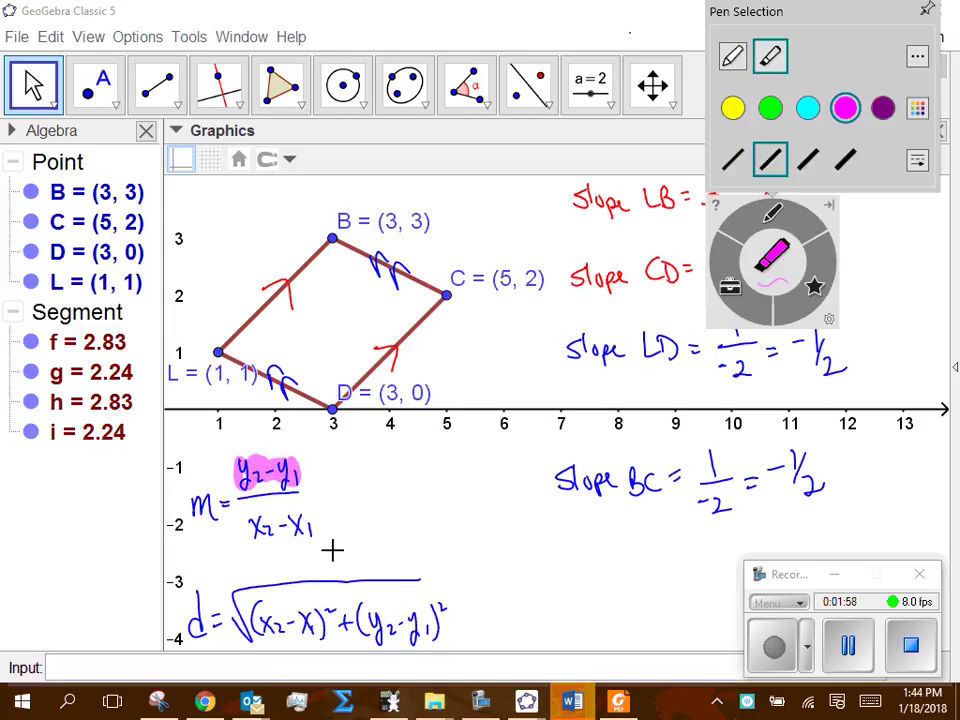
drag(375, 617, 429, 628)
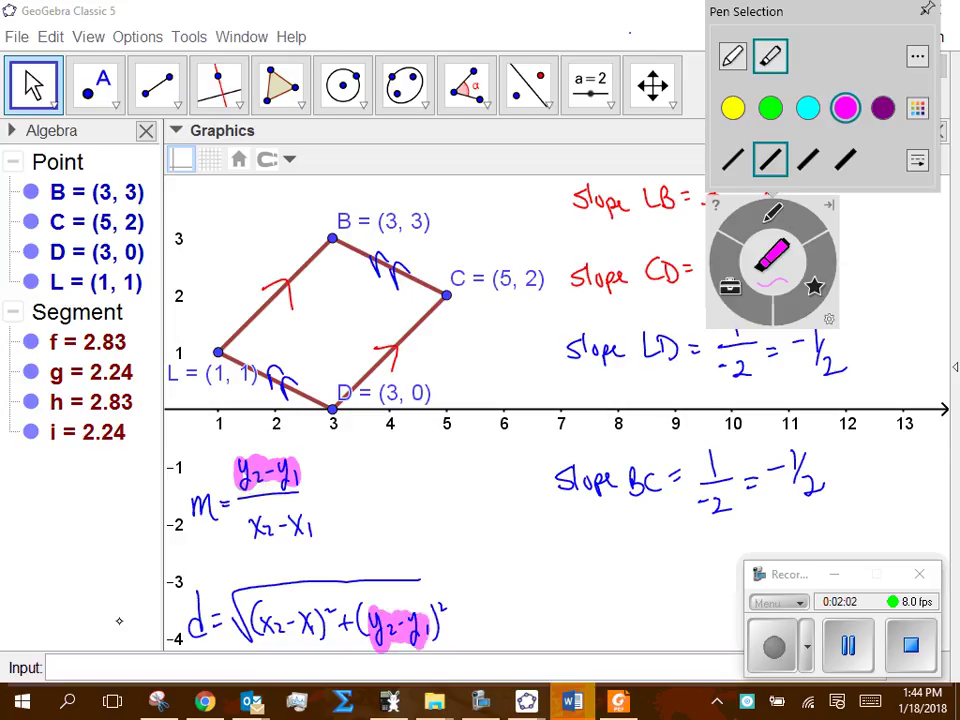
drag(240, 472, 228, 470)
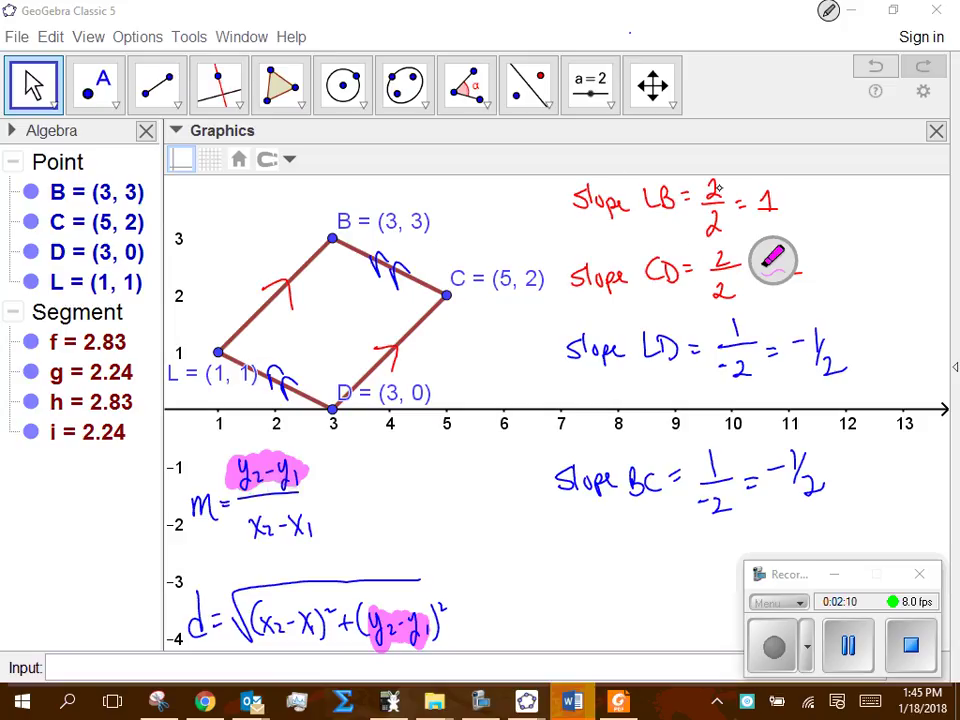
drag(703, 183, 718, 196)
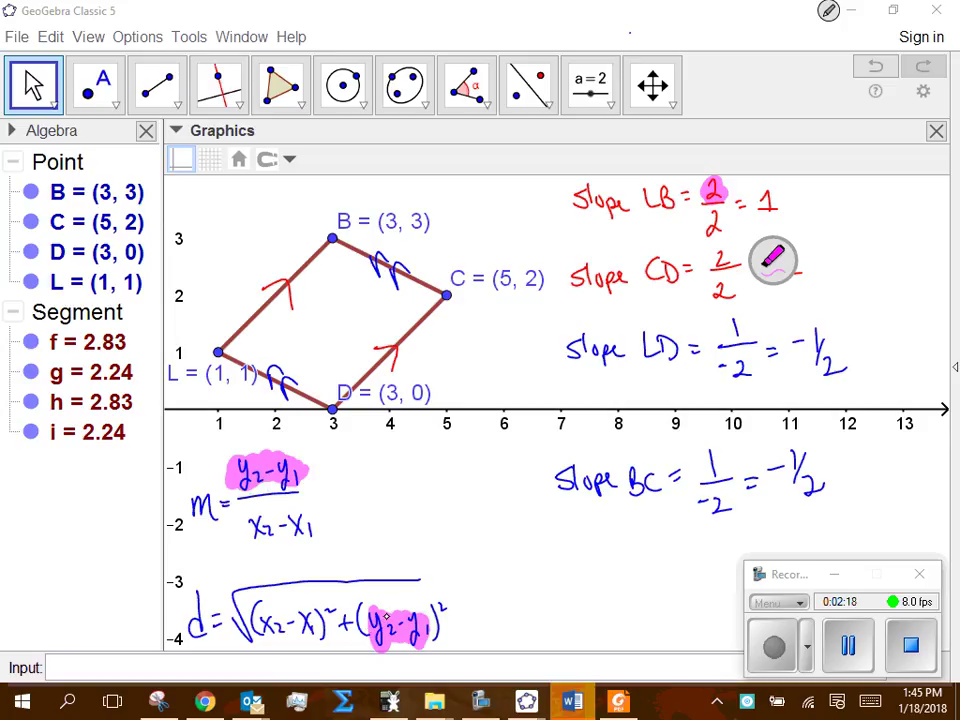
drag(762, 164, 763, 177)
Highlight the x2−x1 terms in both formulas and slope LB's denominator in cyan
click(773, 260)
click(809, 108)
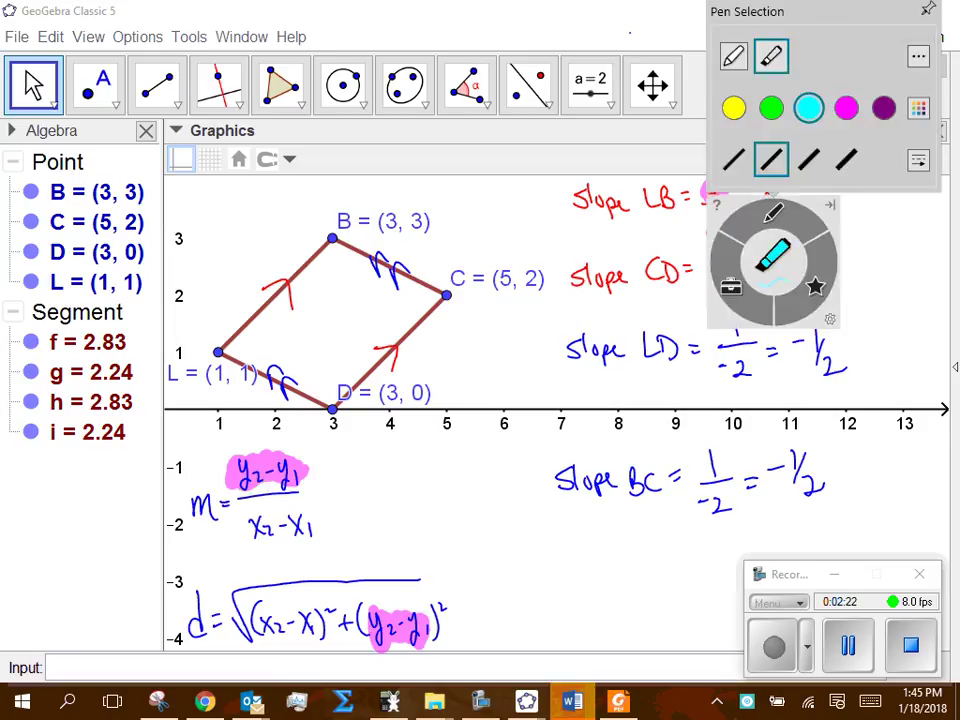
mouse_move(256, 517)
mouse_down()
mouse_move(264, 530)
mouse_move(310, 530)
mouse_up()
drag(268, 628, 322, 626)
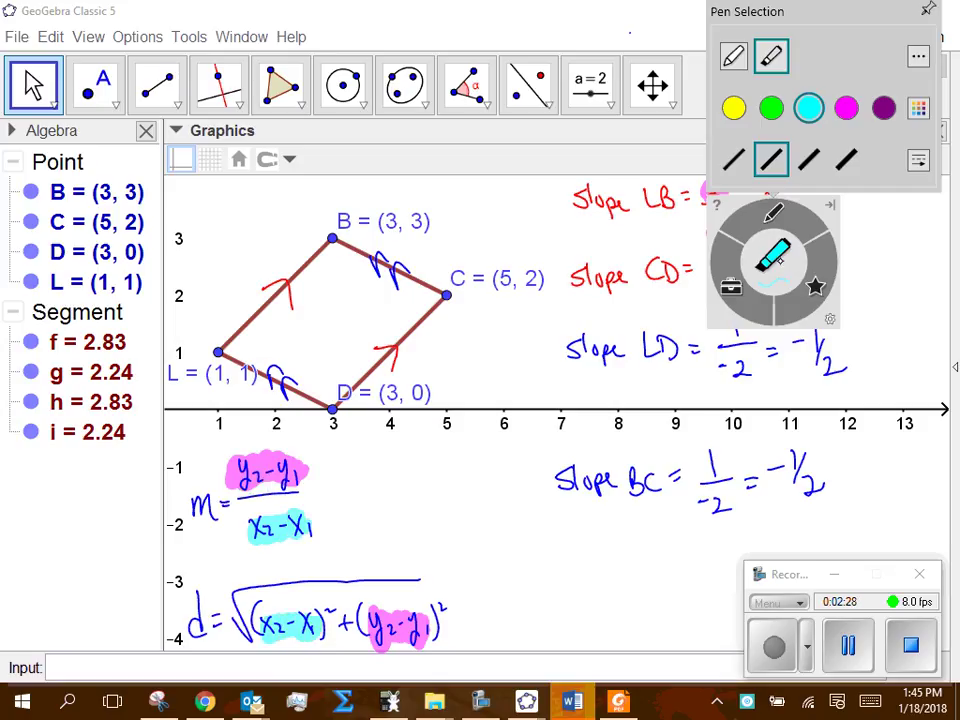
click(773, 260)
drag(714, 214, 710, 236)
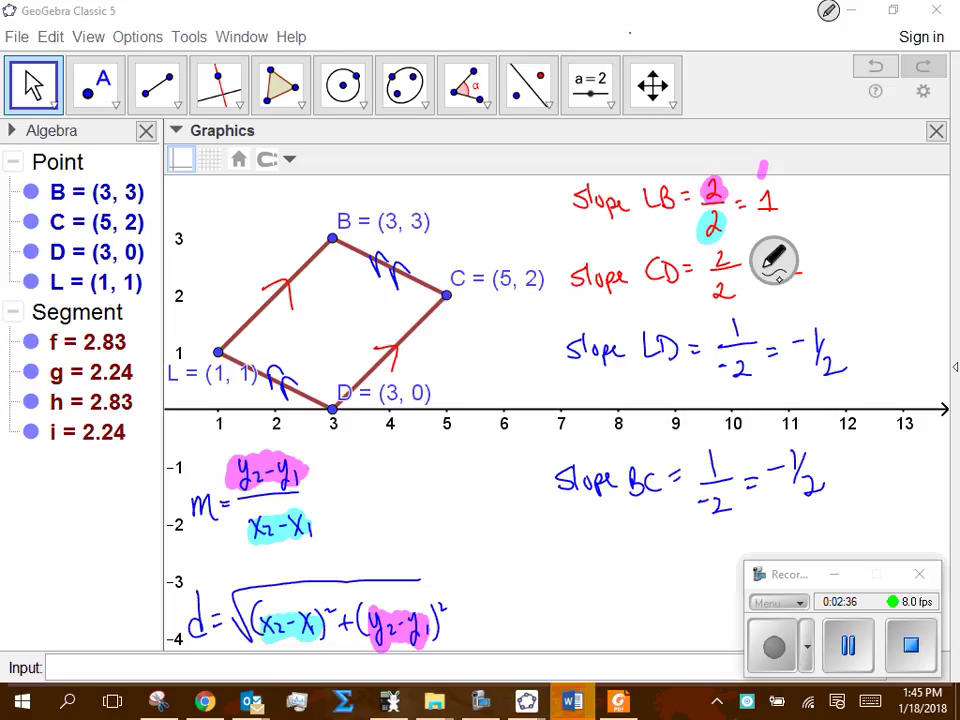
mouse_move(773, 260)
mouse_down()
mouse_move(728, 184)
mouse_move(549, 86)
mouse_move(382, 42)
mouse_up()
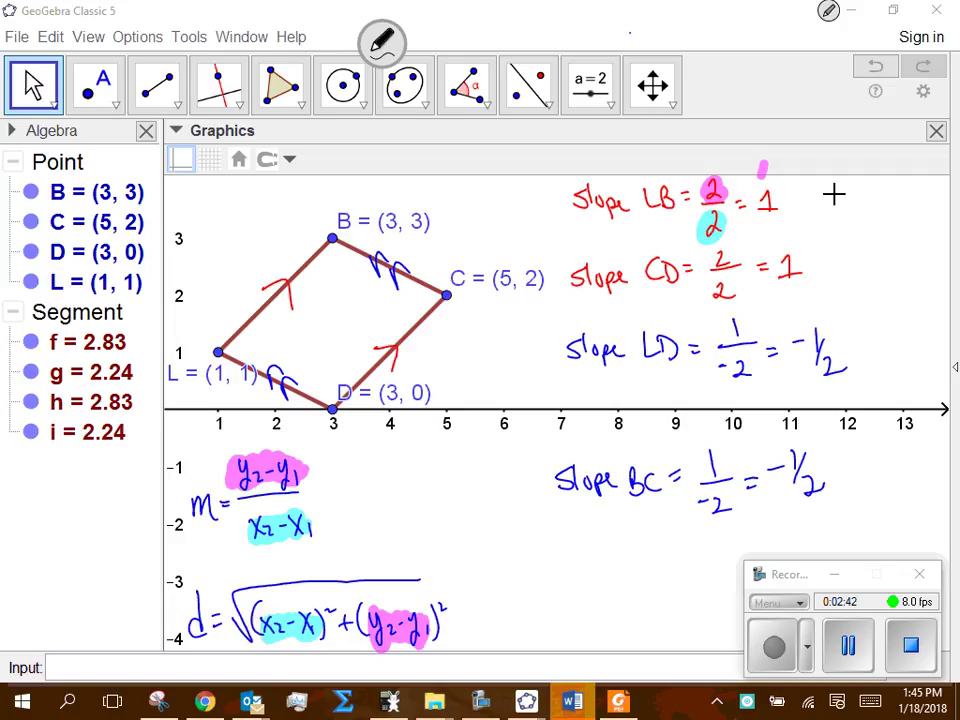
Write d(LB) = √(4+4) = √8 = 2√2 to the right of the slope LB line
mouse_move(808, 190)
mouse_down()
mouse_move(806, 204)
mouse_move(827, 210)
mouse_up()
drag(830, 194, 838, 211)
drag(849, 202, 856, 202)
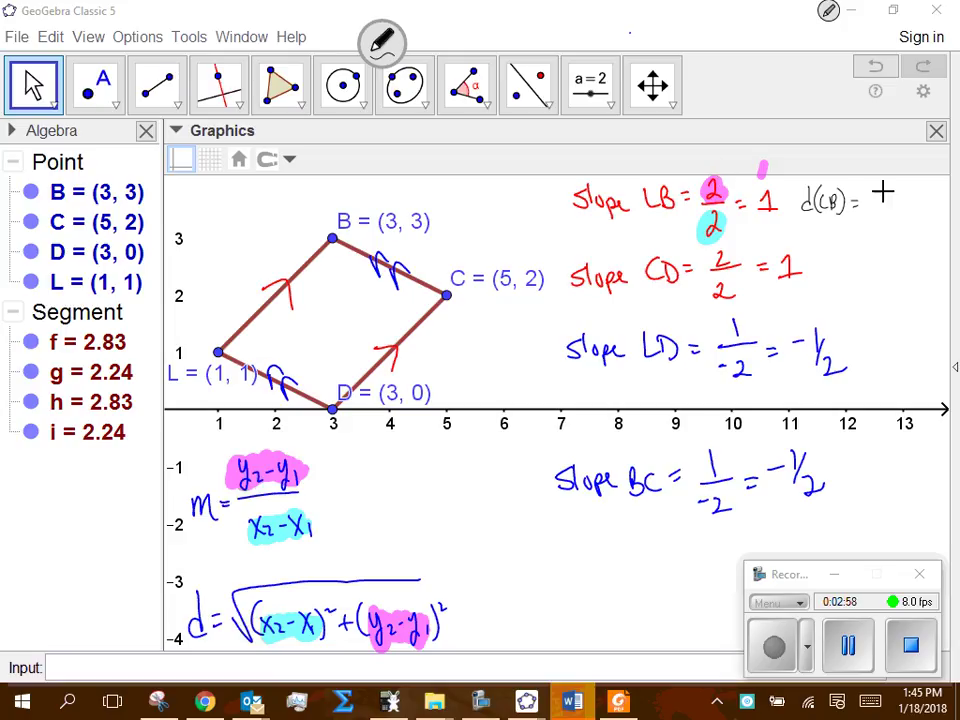
mouse_move(862, 198)
mouse_down()
mouse_move(872, 210)
mouse_move(940, 180)
mouse_up()
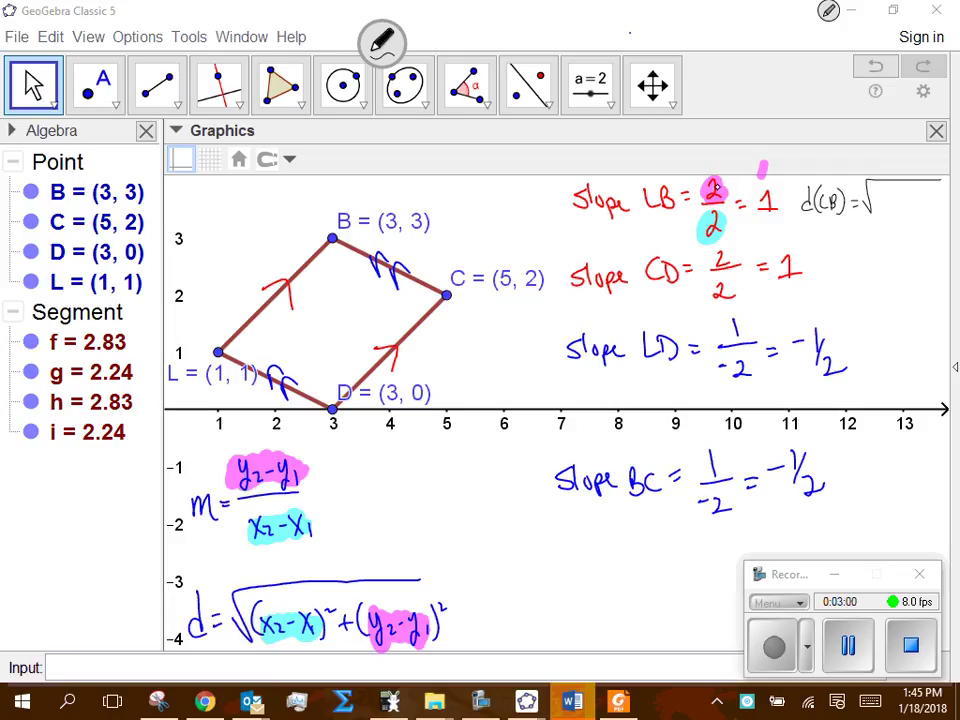
mouse_move(883, 196)
mouse_down()
mouse_move(879, 205)
mouse_move(897, 202)
mouse_up()
drag(893, 198, 866, 236)
drag(854, 245, 866, 244)
drag(868, 242, 897, 230)
mouse_move(890, 236)
mouse_down()
mouse_move(893, 278)
mouse_move(920, 258)
mouse_up()
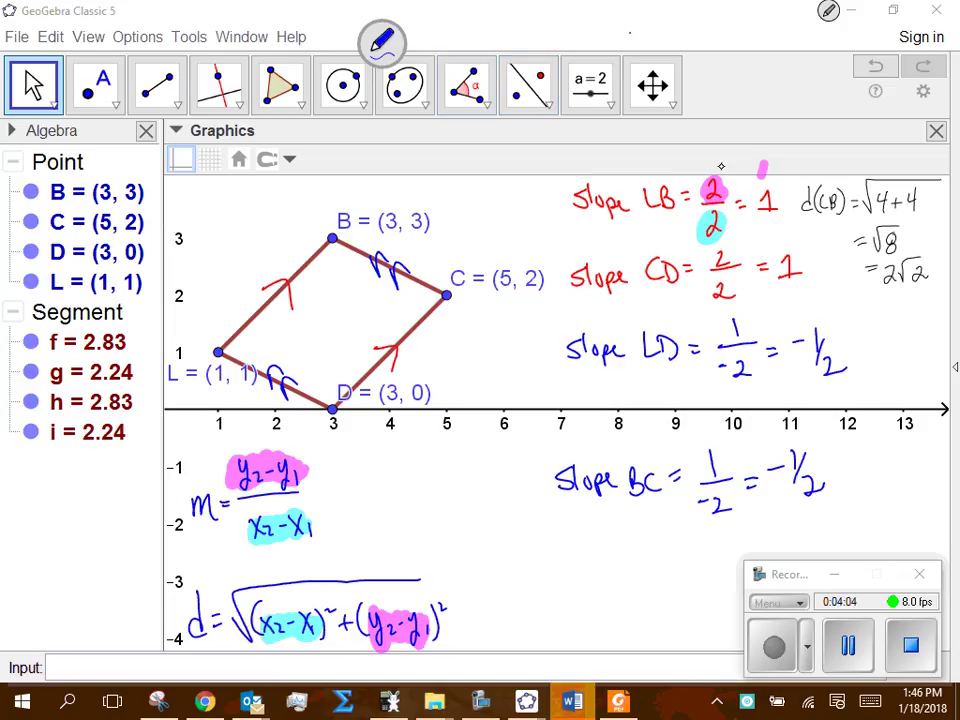
Circle slope LB's 2/2 fraction and write d(CD) = √8 = 2√2 beside slope CD
mouse_move(712, 158)
mouse_down()
mouse_move(700, 240)
mouse_move(735, 170)
mouse_up()
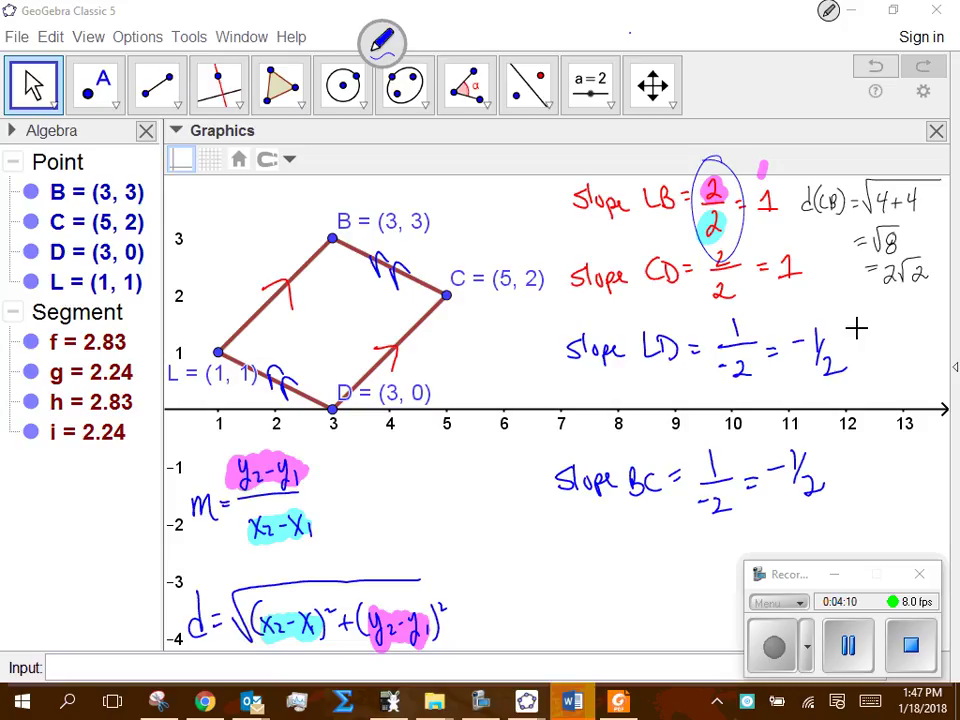
mouse_move(816, 300)
mouse_down()
mouse_move(818, 285)
mouse_move(834, 291)
mouse_move(829, 308)
mouse_up()
drag(841, 296, 839, 308)
mouse_move(844, 294)
mouse_down()
mouse_move(846, 308)
mouse_move(899, 290)
mouse_move(884, 336)
mouse_up()
drag(876, 341, 884, 341)
mouse_move(888, 335)
mouse_down()
mouse_move(922, 335)
mouse_move(921, 350)
mouse_up()
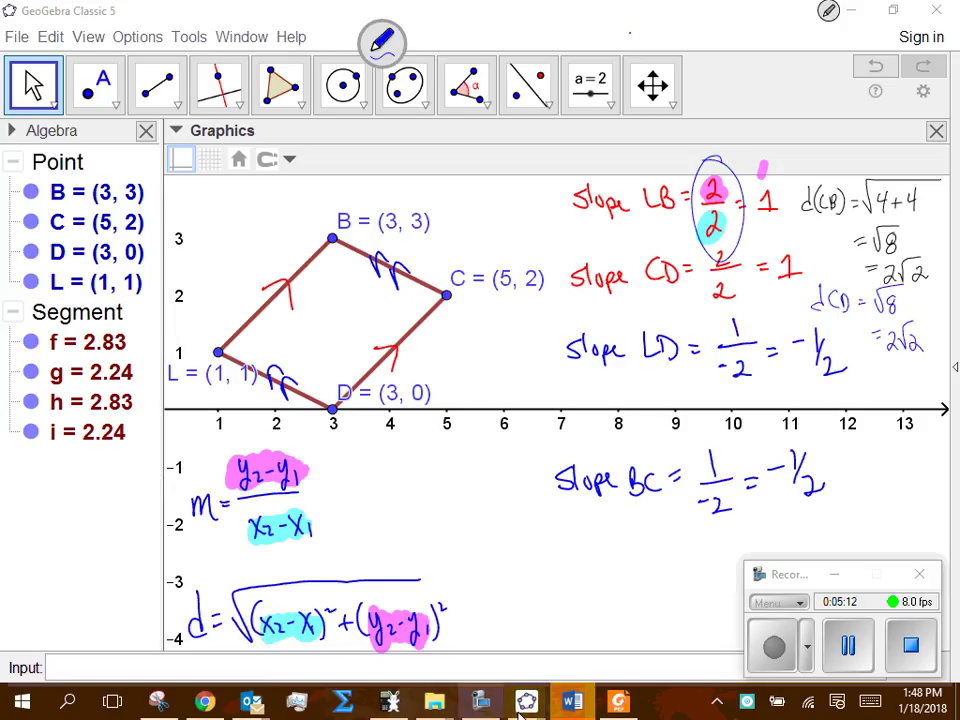
Switch to the GeoGebra window with quadrilateral PQRS and select side PS
mouse_move(521, 705)
click(441, 647)
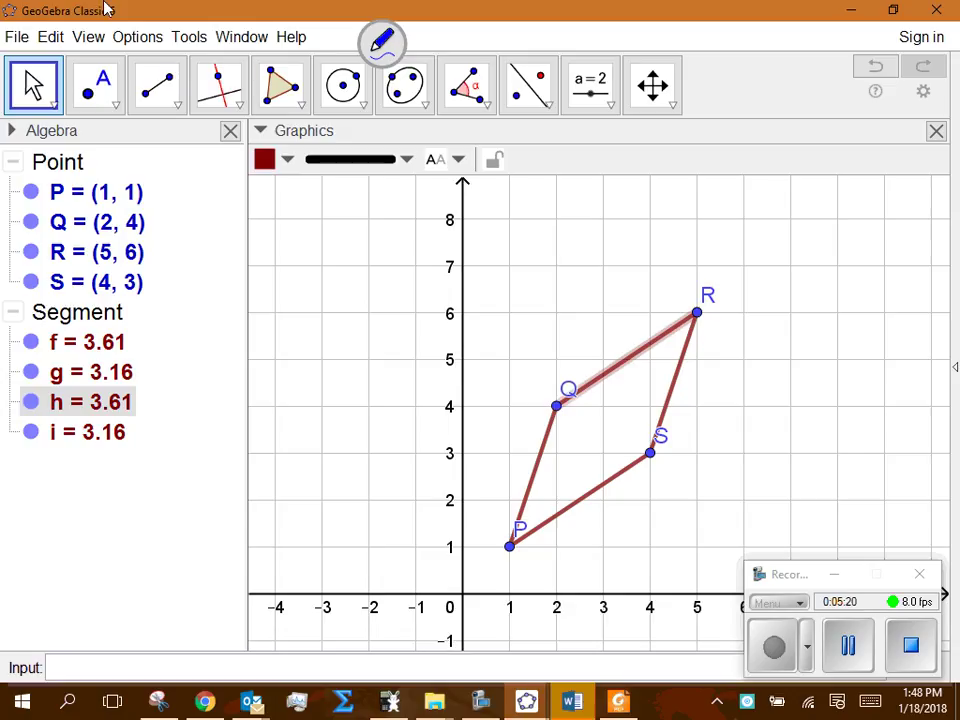
click(604, 489)
click(602, 486)
Colour the 3.61-long sides QR and PS orange
ctrl+click(600, 368)
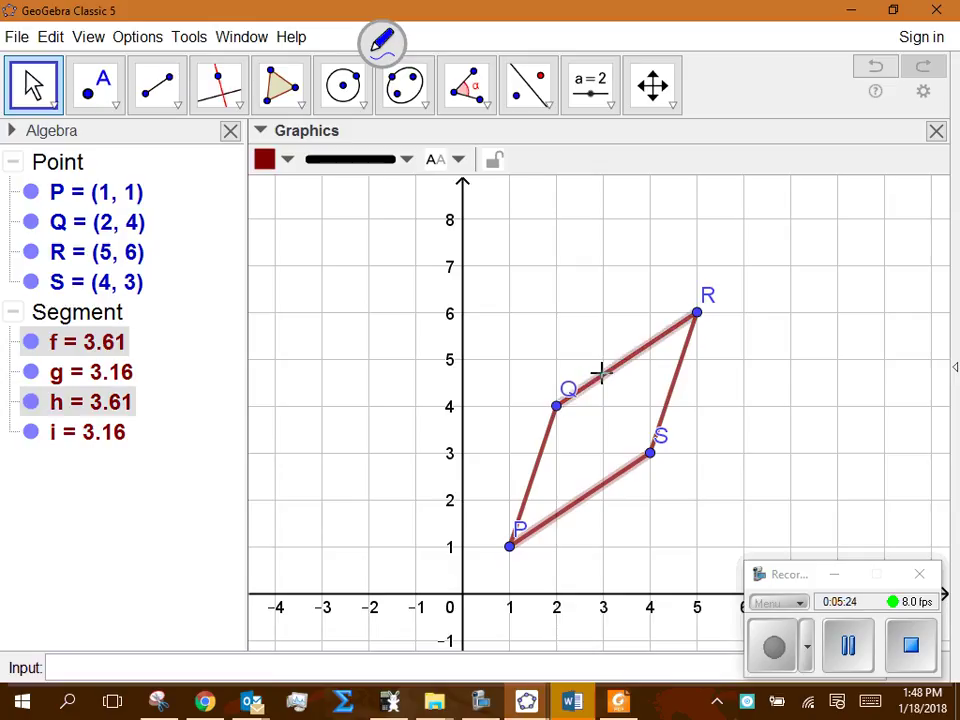
click(405, 185)
click(602, 390)
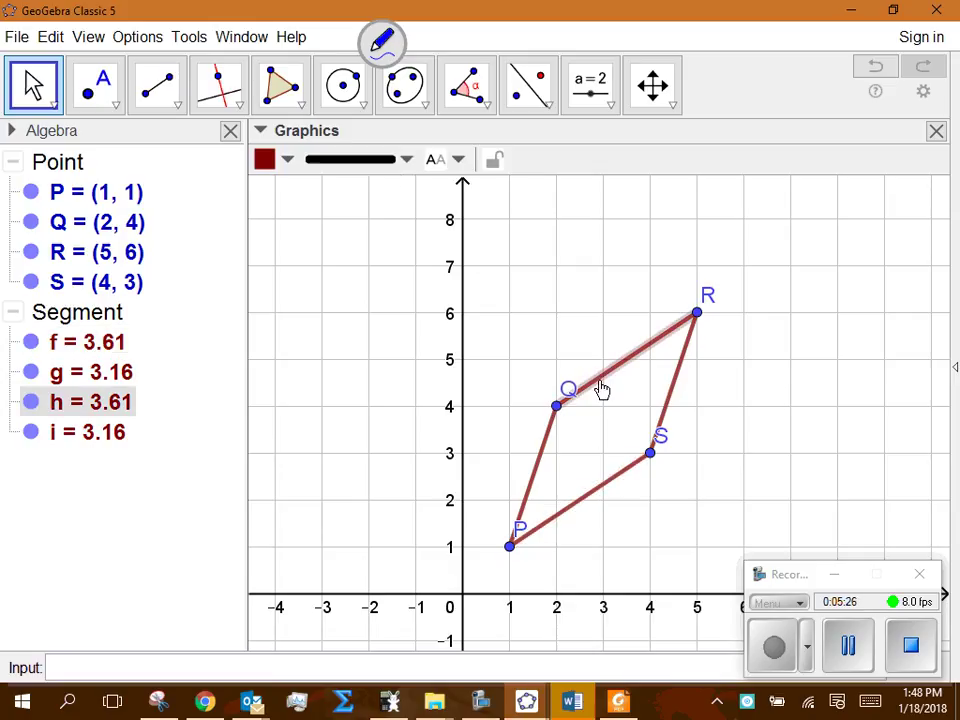
ctrl+click(596, 489)
click(293, 167)
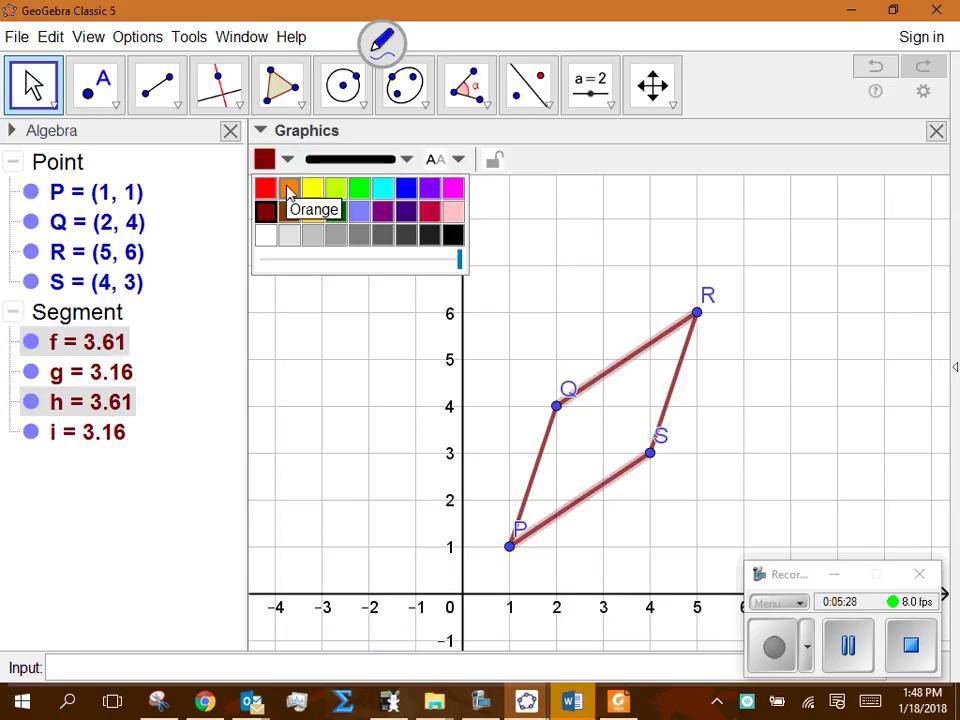
click(290, 188)
click(311, 364)
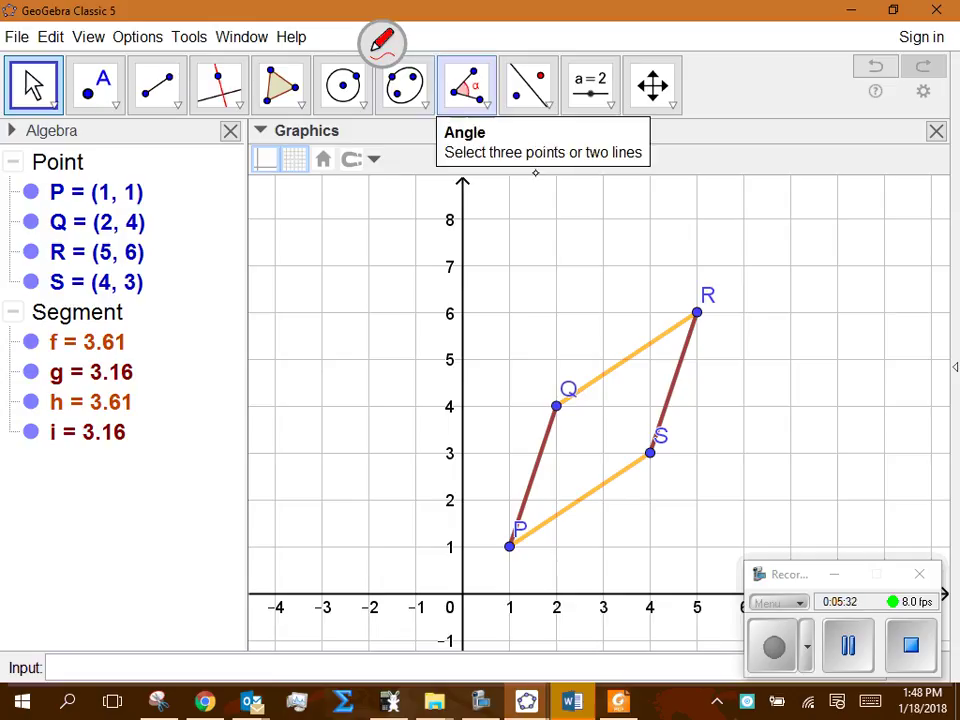
Label points P, Q, R, S with name and coordinates, move Q's label clear, and write 'm'
click(57, 192)
shift+click(60, 252)
click(31, 282)
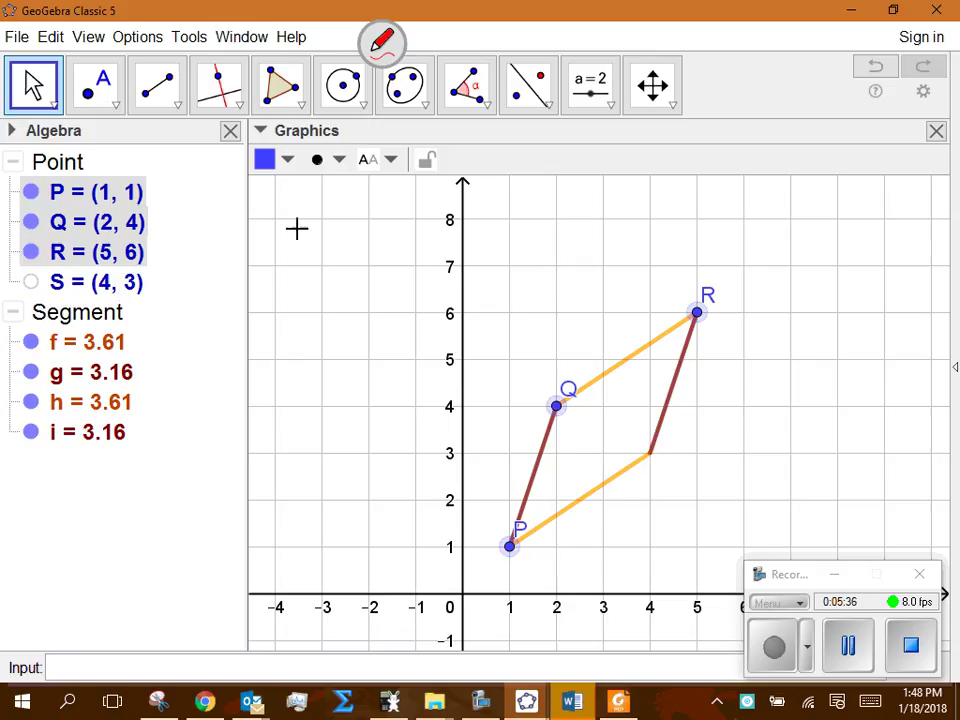
click(31, 282)
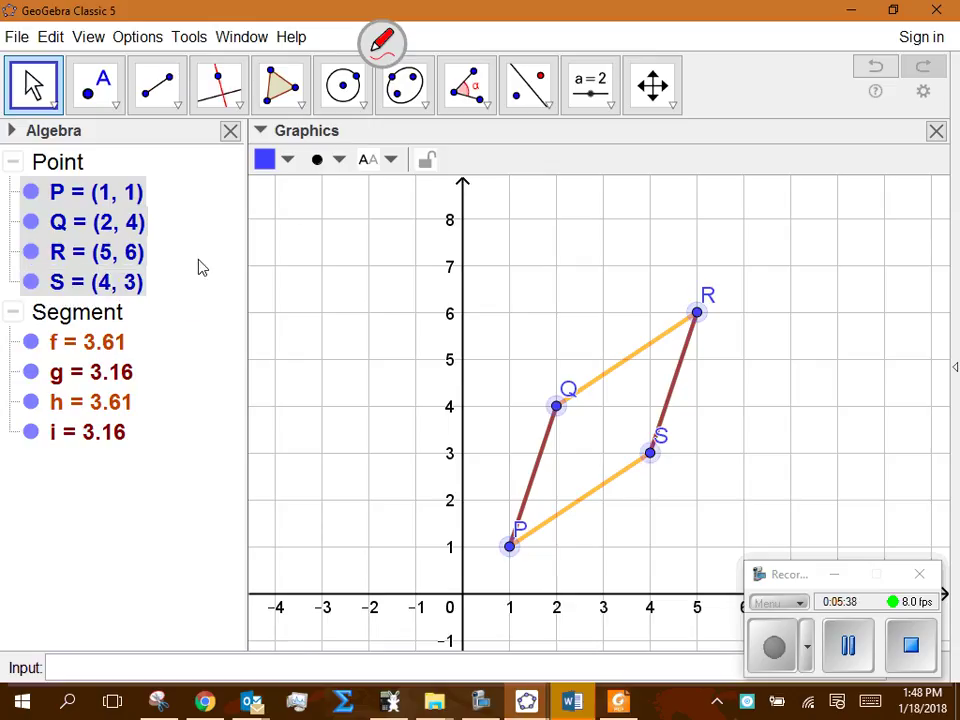
click(390, 160)
click(407, 261)
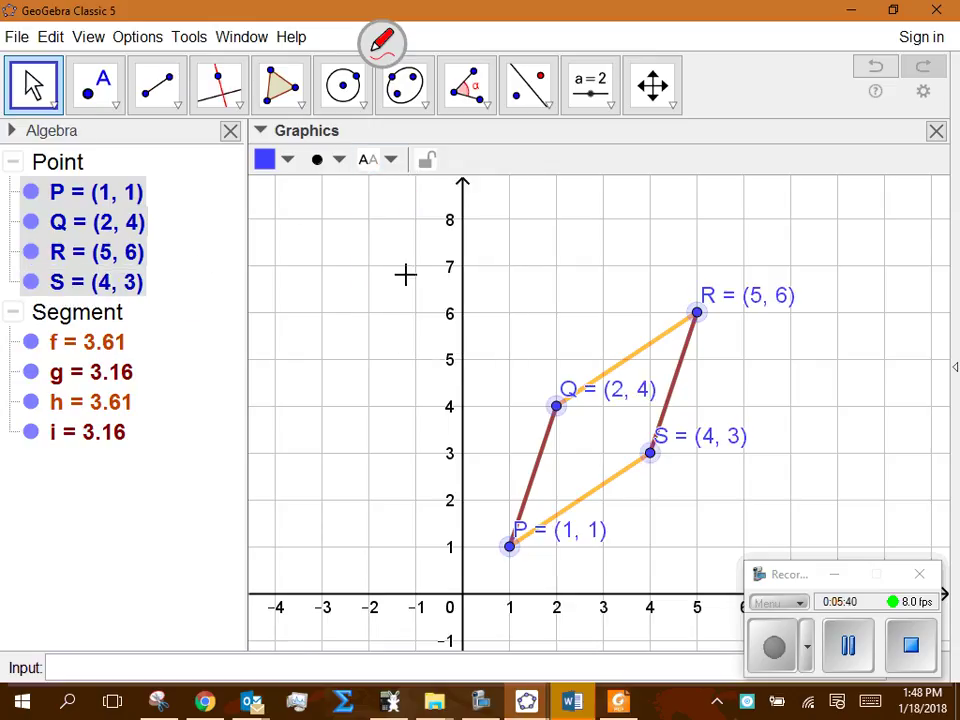
drag(568, 392, 522, 362)
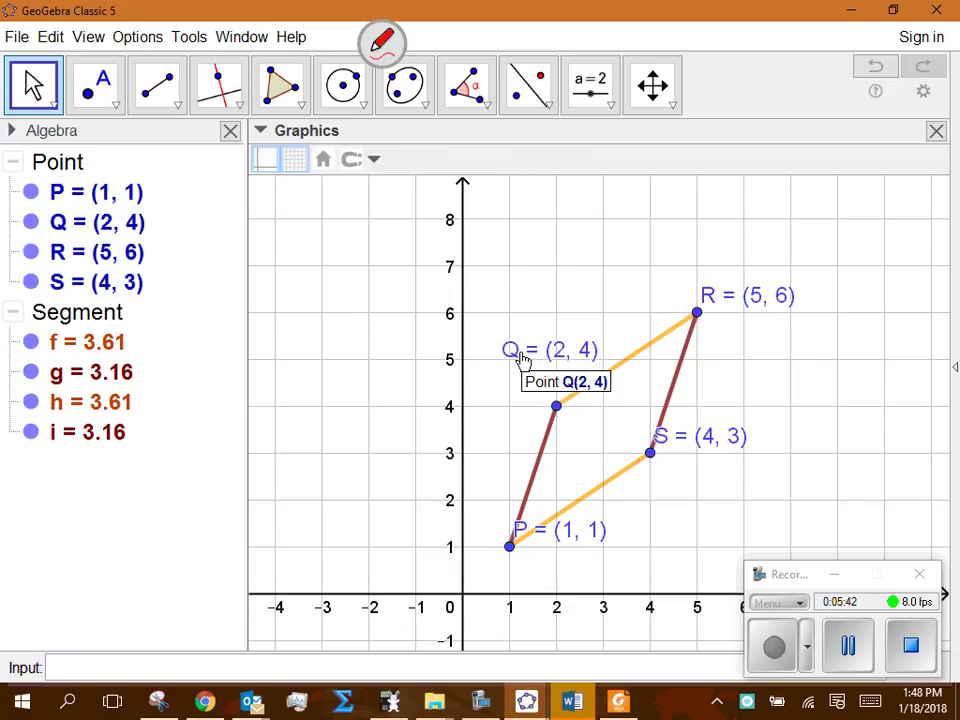
mouse_move(266, 246)
mouse_down()
mouse_move(267, 258)
mouse_move(283, 262)
mouse_up()
Complete the red slope note m_QR = 2/3
right_click(268, 321)
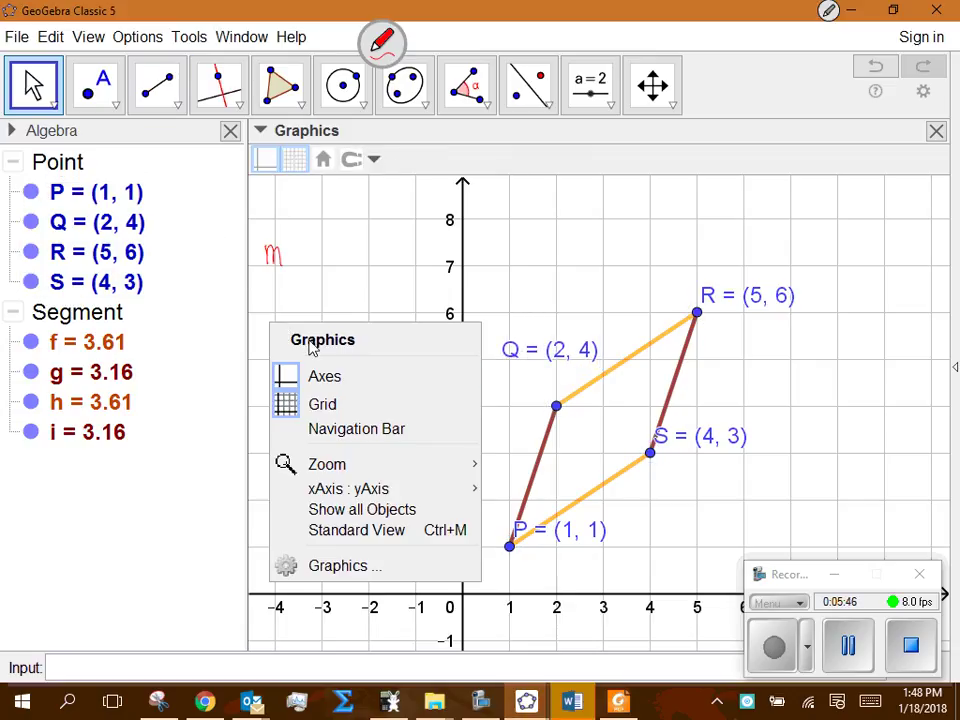
key(Escape)
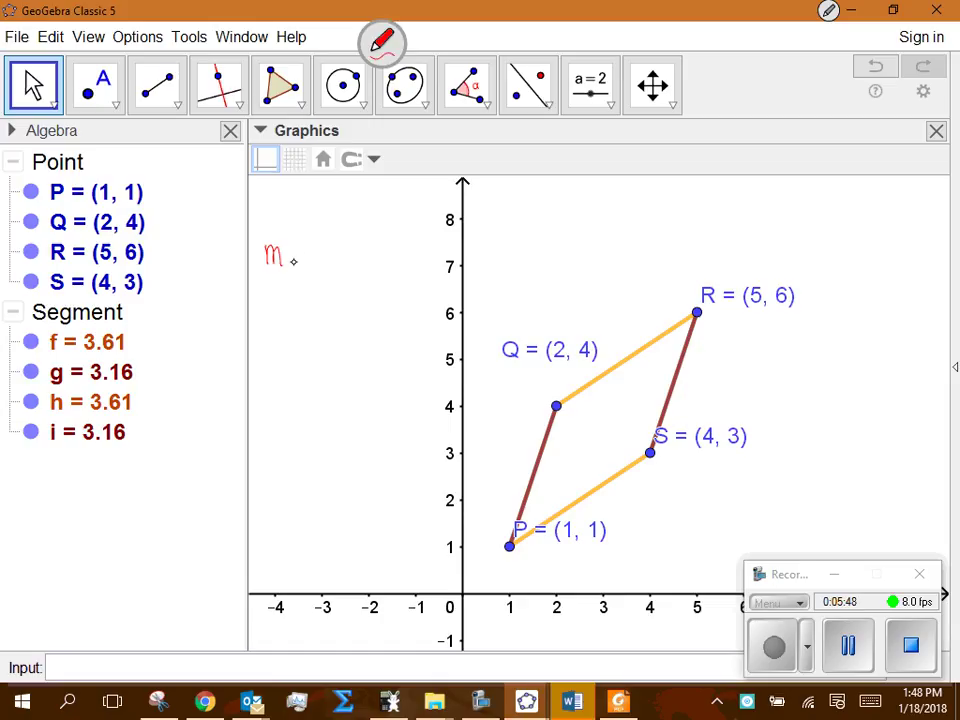
mouse_move(285, 262)
mouse_down()
mouse_move(302, 268)
mouse_move(322, 251)
mouse_move(411, 260)
mouse_up()
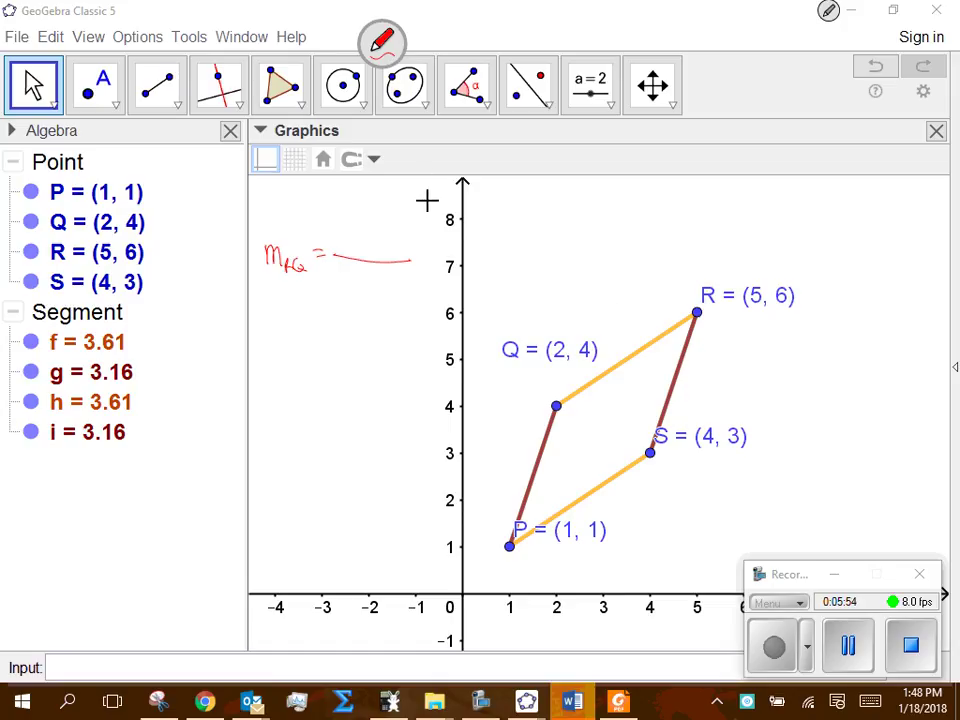
drag(364, 222, 381, 248)
drag(354, 271, 354, 290)
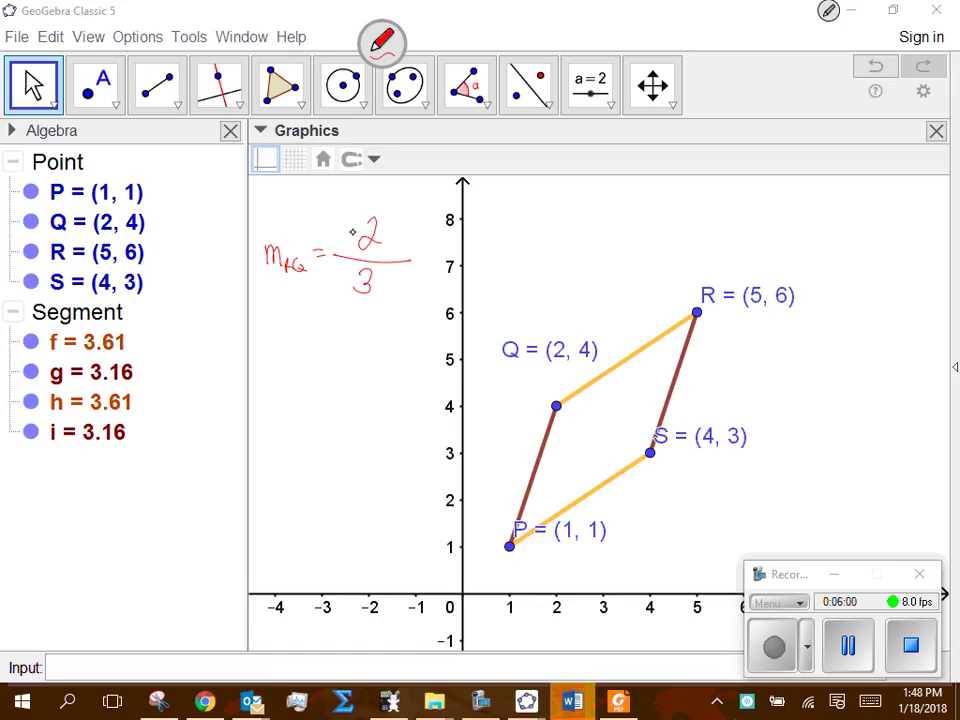
Begin the distance formula d = √ beside the slope note
mouse_move(505, 240)
mouse_down()
mouse_move(511, 262)
mouse_move(531, 244)
mouse_up()
drag(517, 259, 532, 256)
mouse_move(550, 242)
mouse_down()
mouse_move(560, 265)
mouse_move(700, 203)
mouse_up()
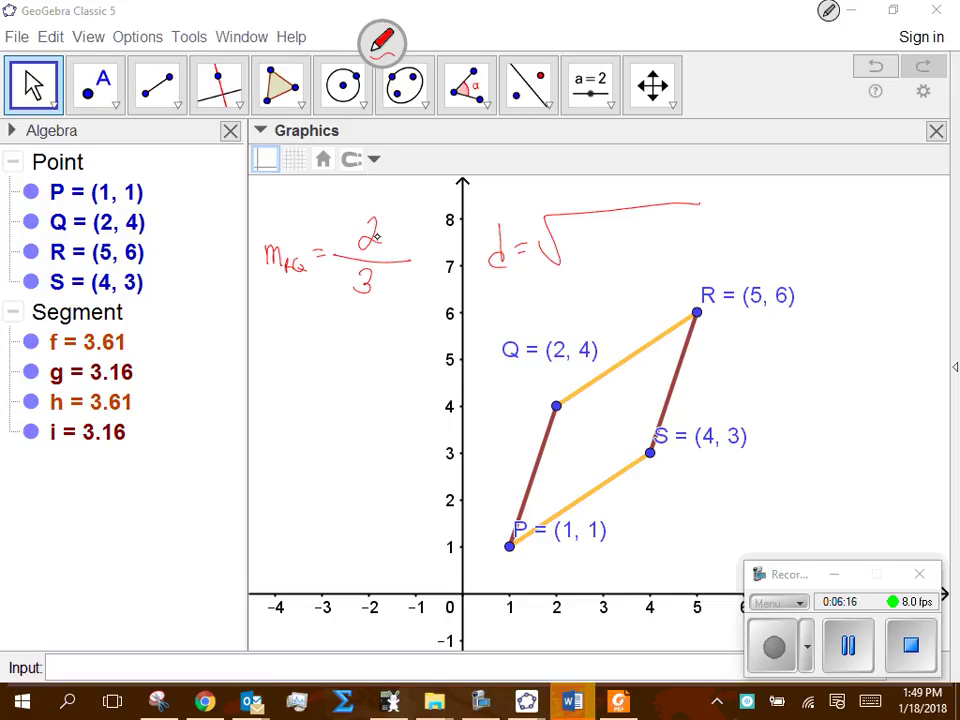
Complete the root as √(2²+3²) = √13 and begin the slope note m_PS = below
mouse_move(568, 243)
mouse_down()
mouse_move(583, 258)
mouse_move(593, 238)
mouse_move(611, 242)
mouse_up()
mouse_move(616, 233)
mouse_down()
mouse_move(615, 251)
mouse_move(640, 234)
mouse_up()
drag(700, 224, 709, 223)
mouse_move(701, 230)
mouse_down()
mouse_move(771, 197)
mouse_move(752, 235)
mouse_up()
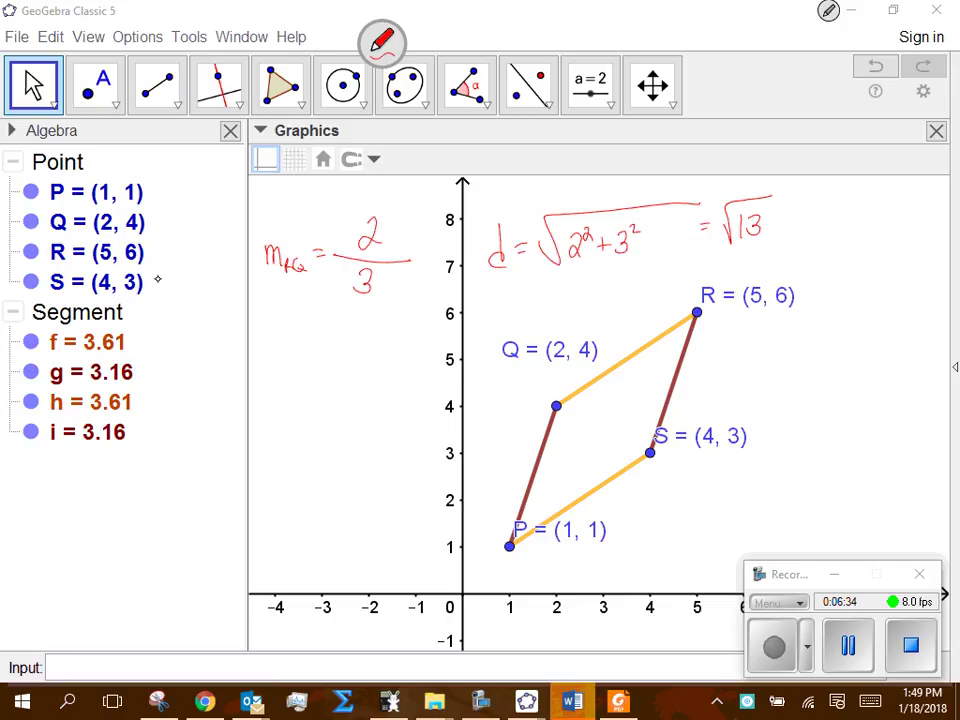
drag(262, 403, 403, 388)
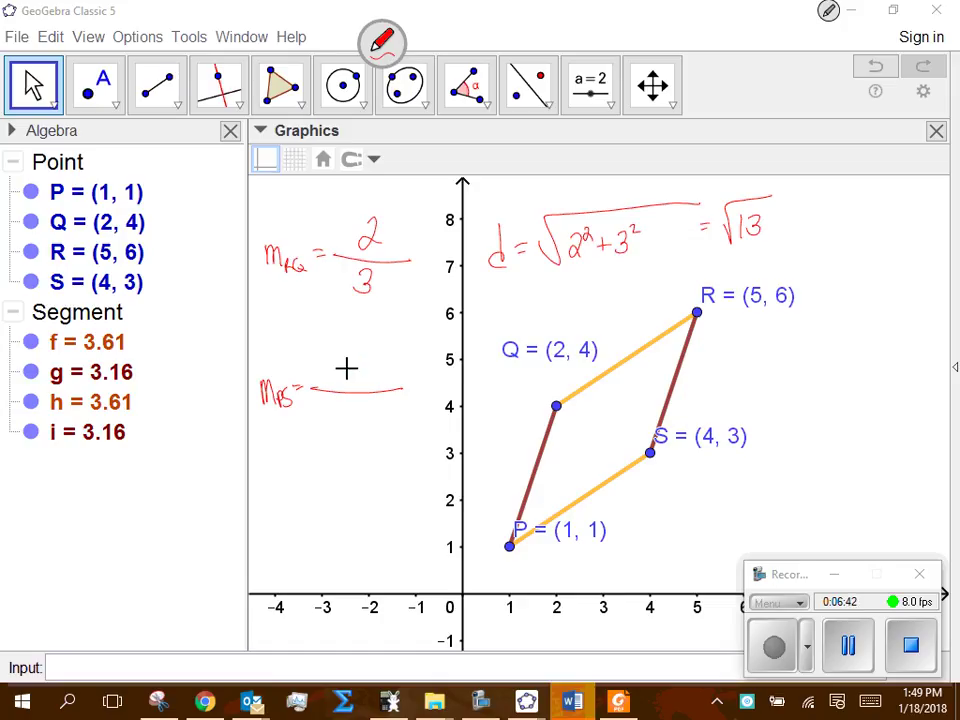
Write 2/3 as the slope of PS and mark QR and PS with parallel arrows
mouse_move(346, 364)
mouse_down()
mouse_move(366, 384)
mouse_move(343, 409)
mouse_move(343, 427)
mouse_up()
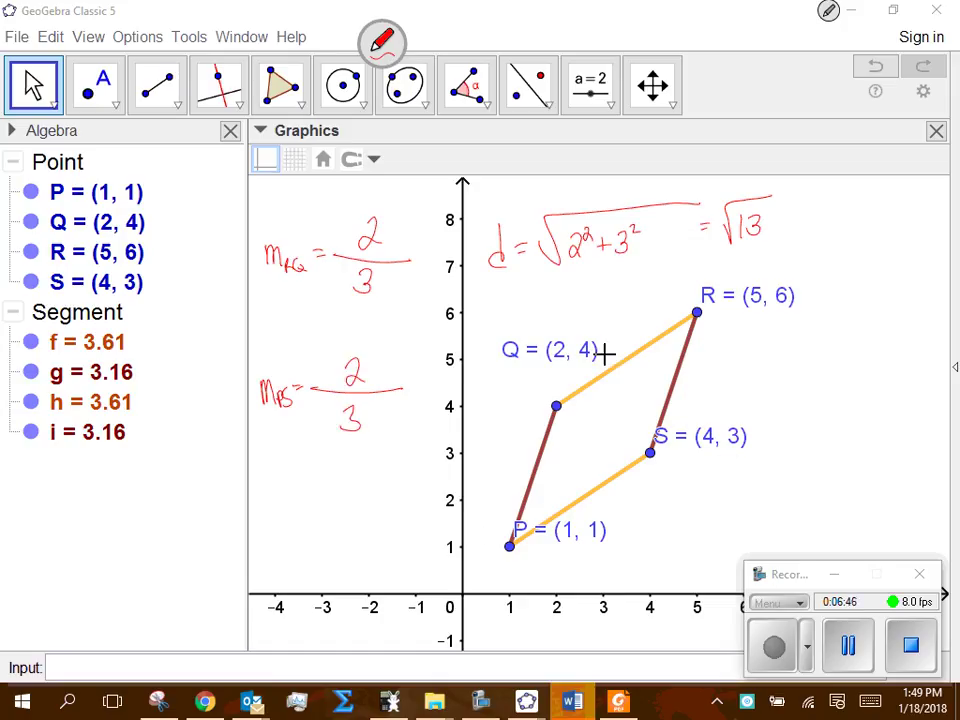
drag(590, 368, 612, 388)
drag(570, 495, 583, 512)
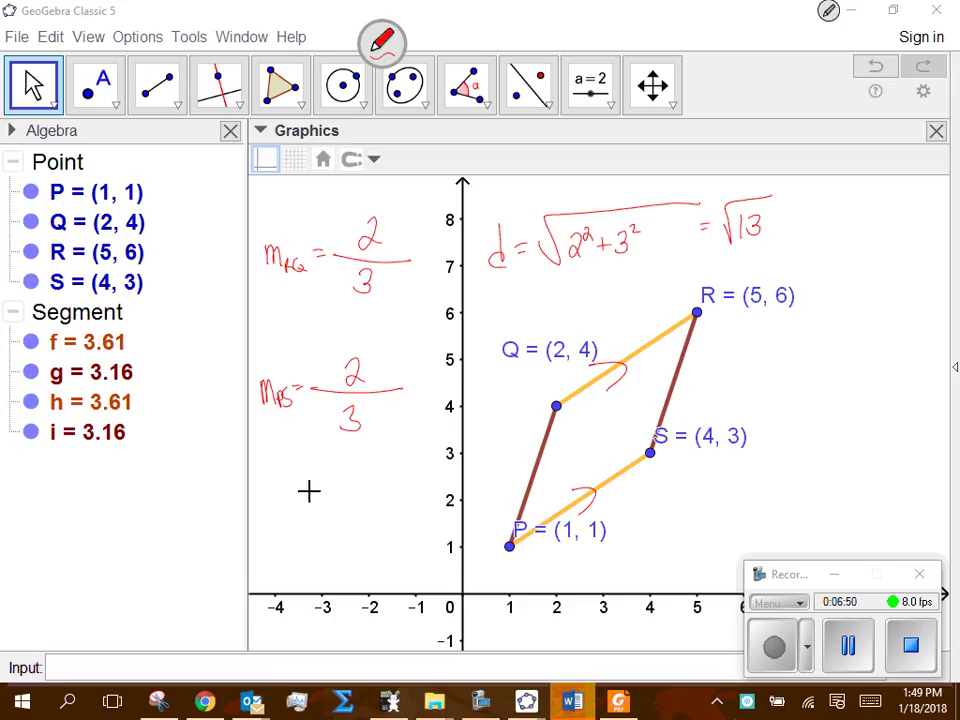
Write d = √(4+9) = √13 for PS and tick QR and PS as congruent
mouse_move(272, 512)
mouse_down()
mouse_move(268, 480)
mouse_move(276, 524)
mouse_up()
mouse_move(283, 491)
mouse_down()
mouse_move(296, 488)
mouse_move(298, 503)
mouse_move(325, 521)
mouse_move(452, 462)
mouse_up()
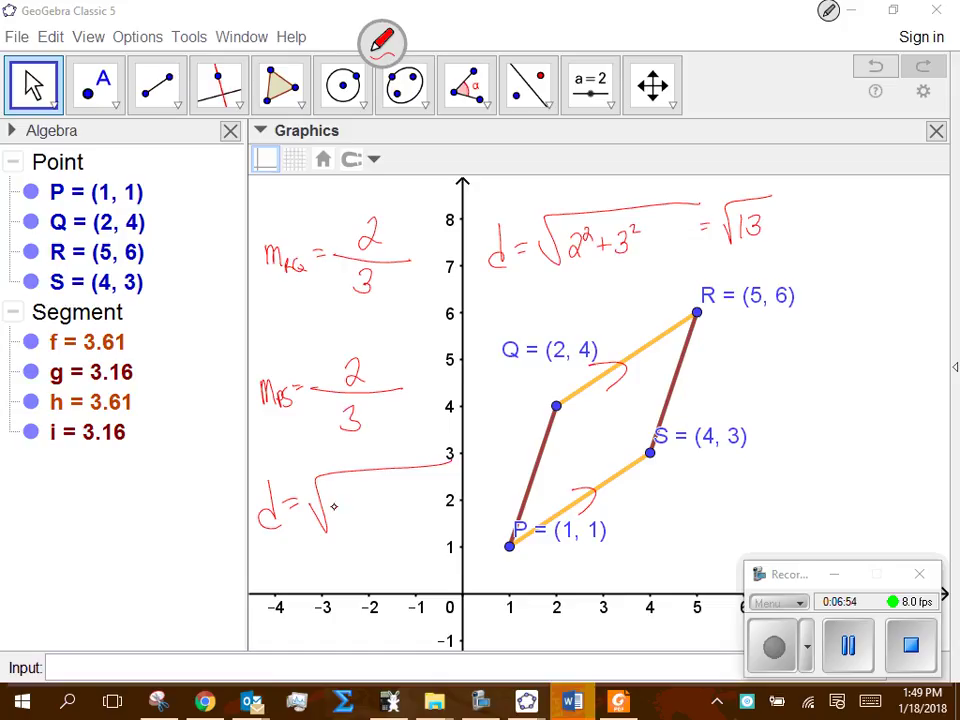
drag(332, 500, 346, 514)
mouse_move(340, 498)
mouse_down()
mouse_move(340, 528)
mouse_move(384, 504)
mouse_move(386, 525)
mouse_up()
mouse_move(296, 556)
mouse_down()
mouse_move(285, 544)
mouse_move(298, 582)
mouse_up()
drag(306, 563, 380, 540)
mouse_move(353, 548)
mouse_down()
mouse_move(355, 576)
mouse_move(366, 578)
mouse_up()
drag(642, 336, 640, 364)
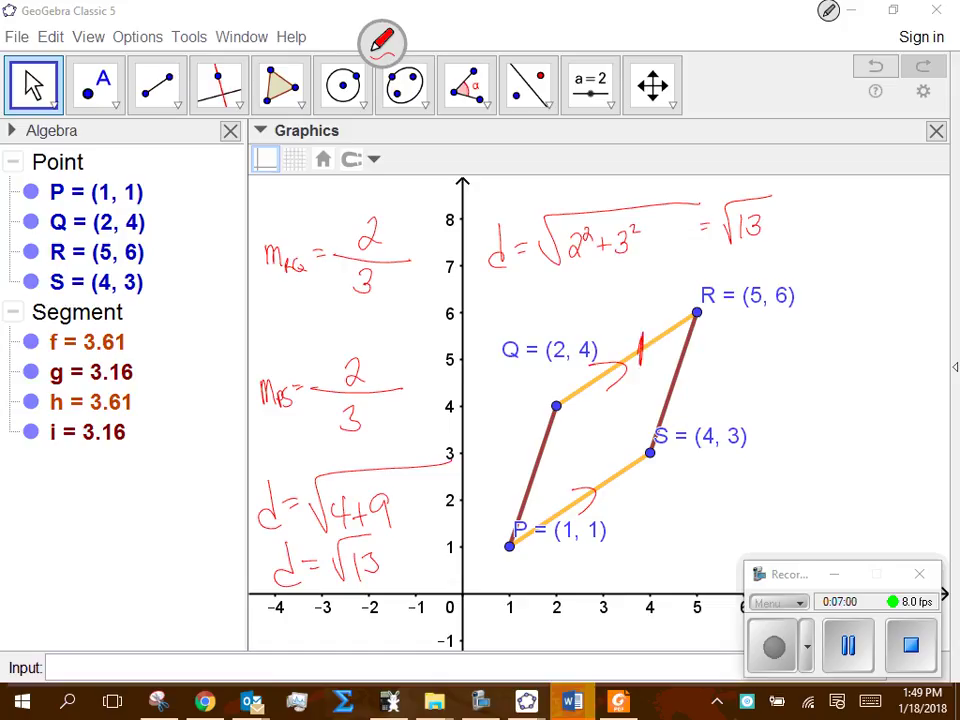
drag(607, 466, 605, 503)
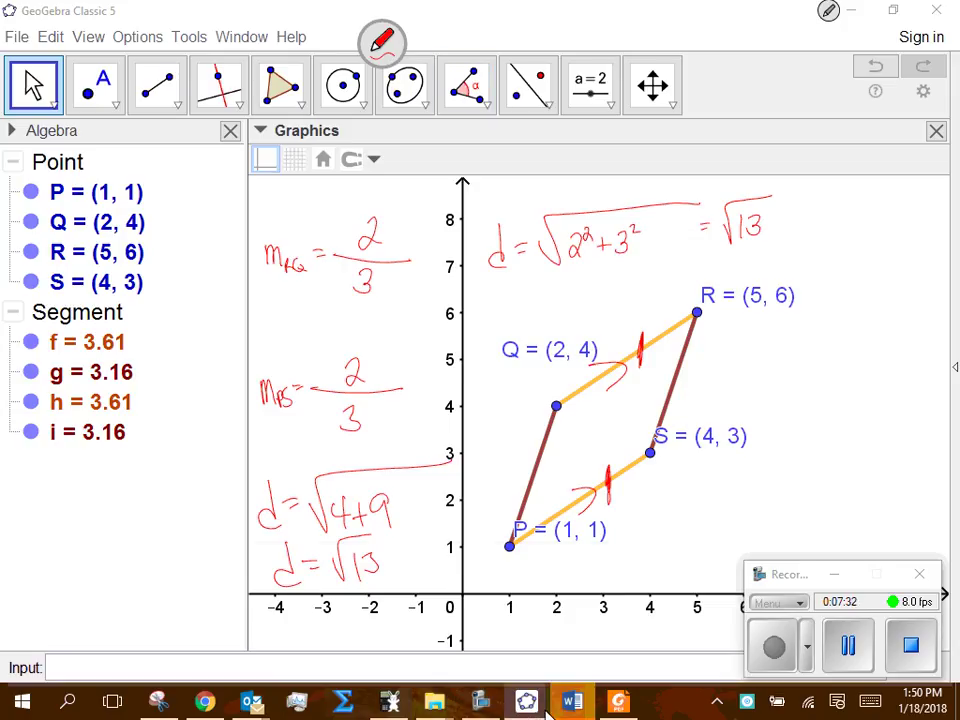
Switch to the RSTU parallelogram worksheet and place A's label beside the midpoint
mouse_move(548, 712)
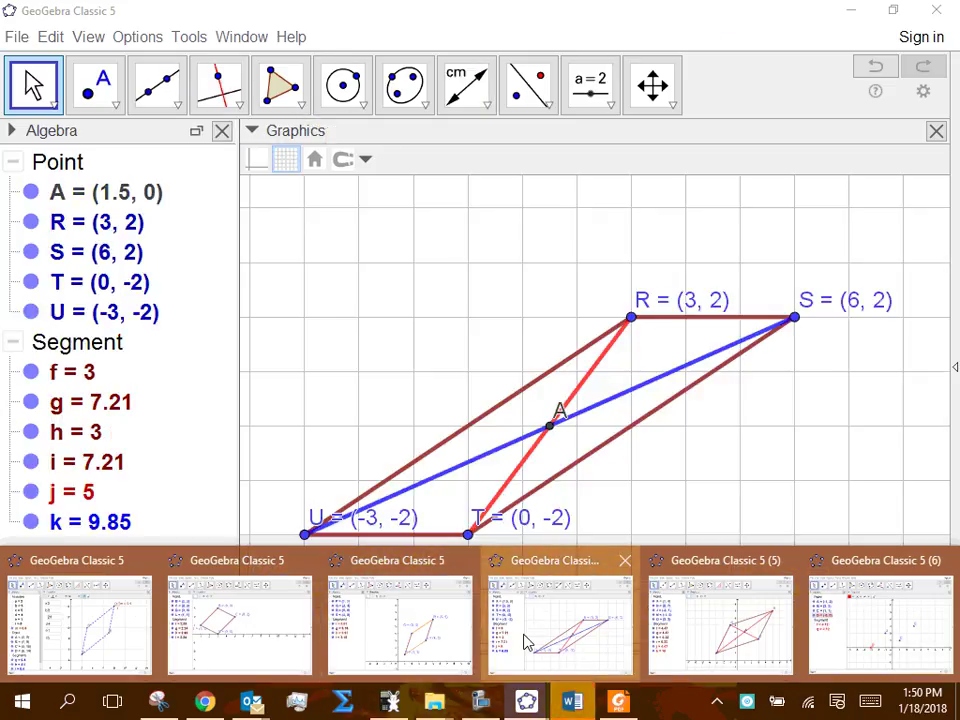
click(523, 637)
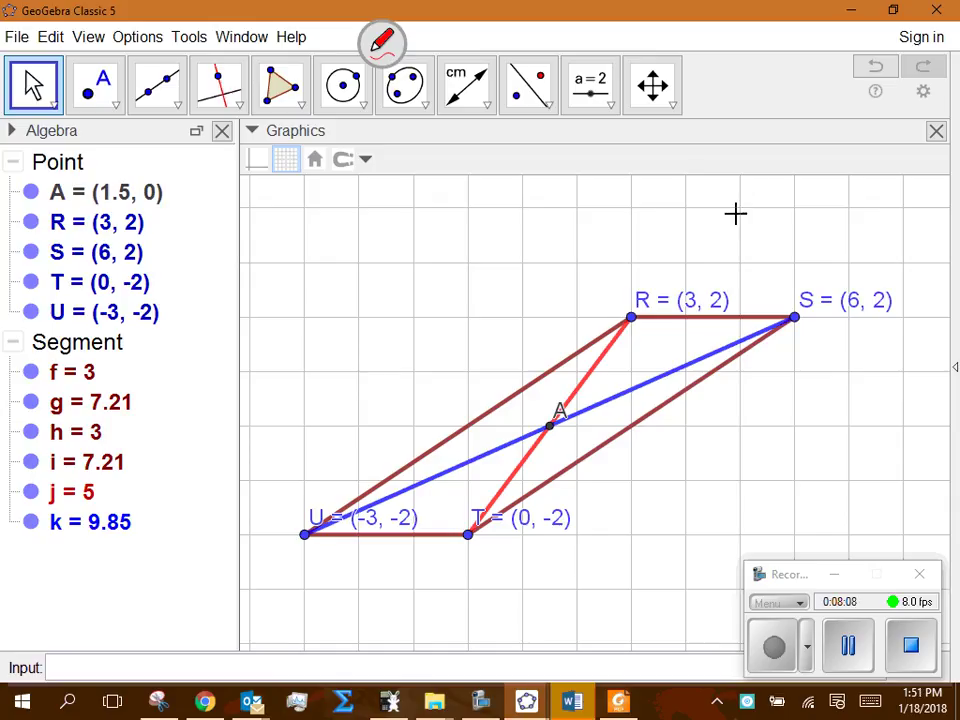
drag(565, 420, 545, 414)
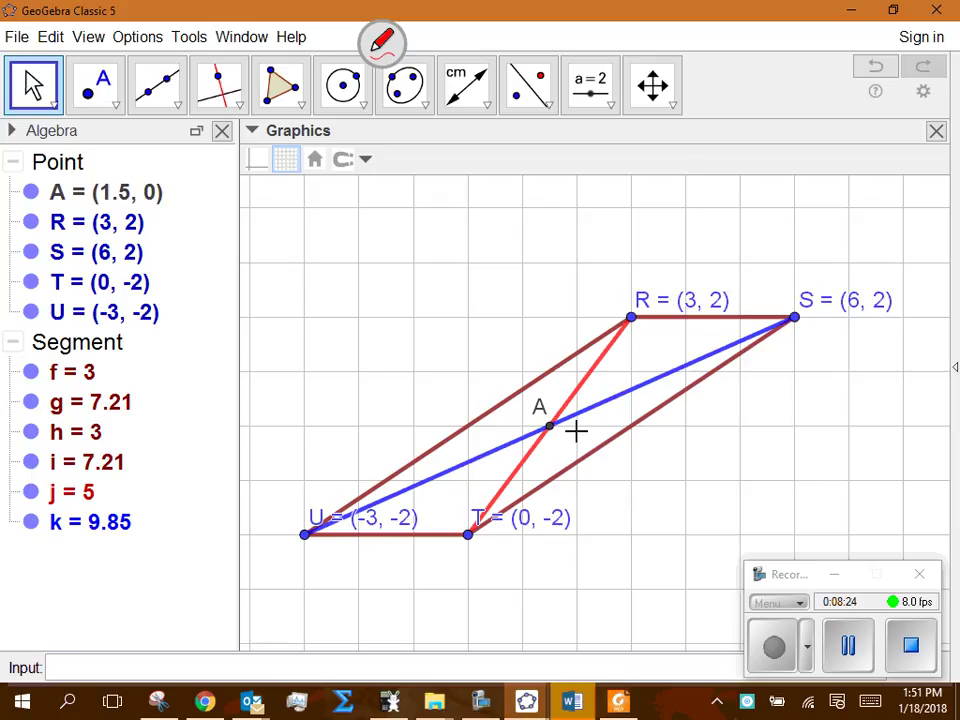
Hide the grid, zoom in, and recentre the RSTU parallelogram in the graphics view
right_click(520, 308)
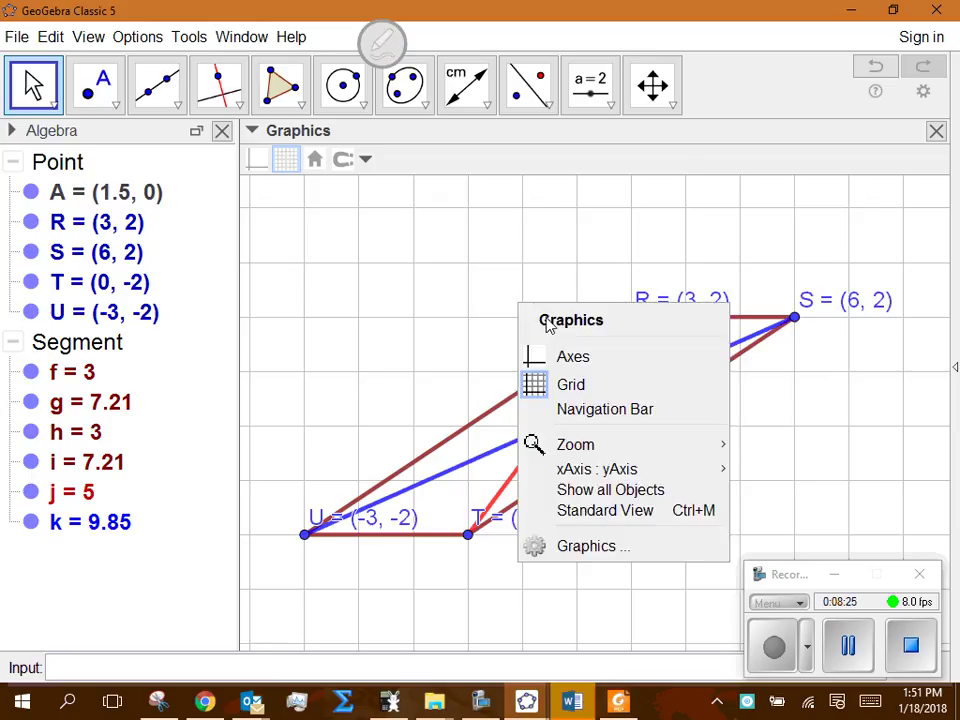
click(566, 386)
scroll(634, 437, up, 1)
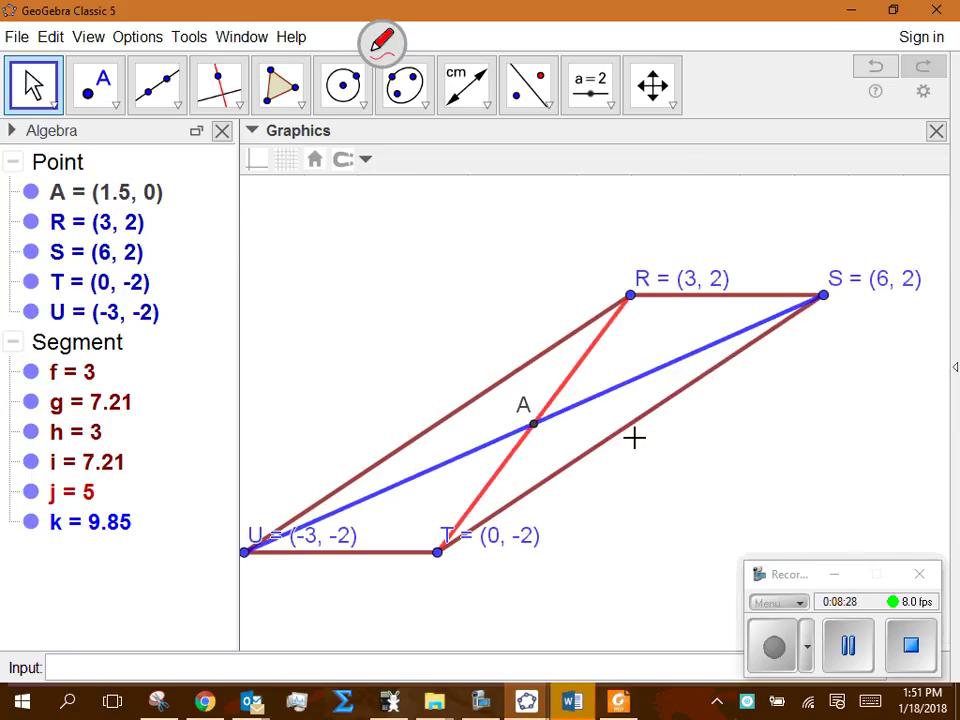
drag(652, 487, 684, 493)
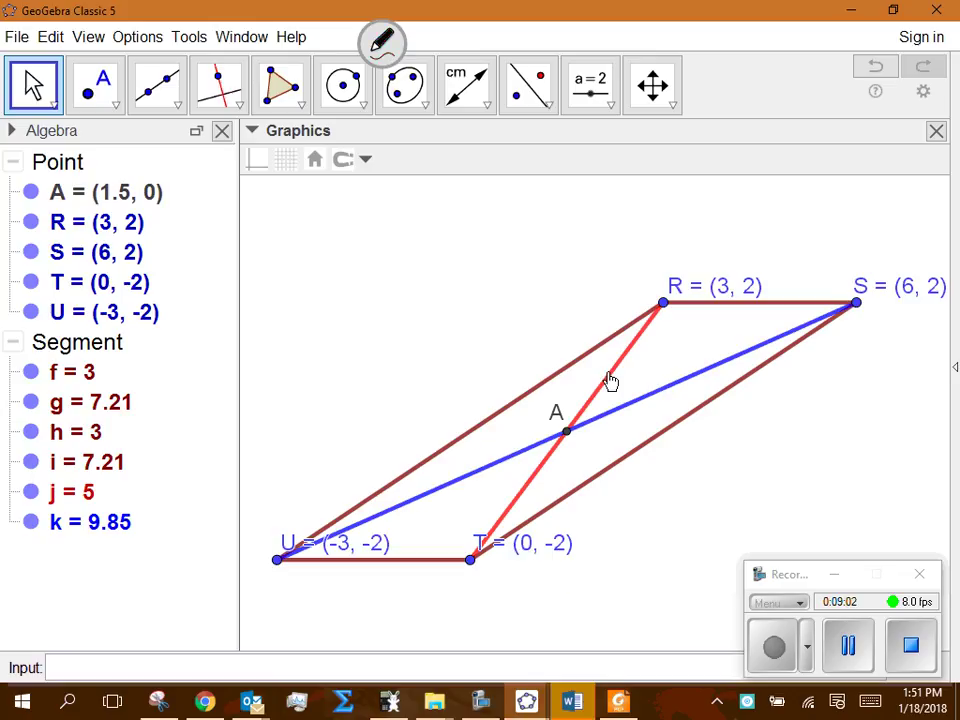
Mark the diagonals' crossing at A and handwrite its coordinates (3/2, 0) beside it
mouse_move(629, 358)
mouse_down()
mouse_move(620, 404)
mouse_move(633, 369)
mouse_move(626, 377)
mouse_up()
mouse_move(643, 358)
mouse_down()
mouse_move(633, 384)
mouse_move(652, 387)
mouse_move(654, 398)
mouse_up()
click(656, 371)
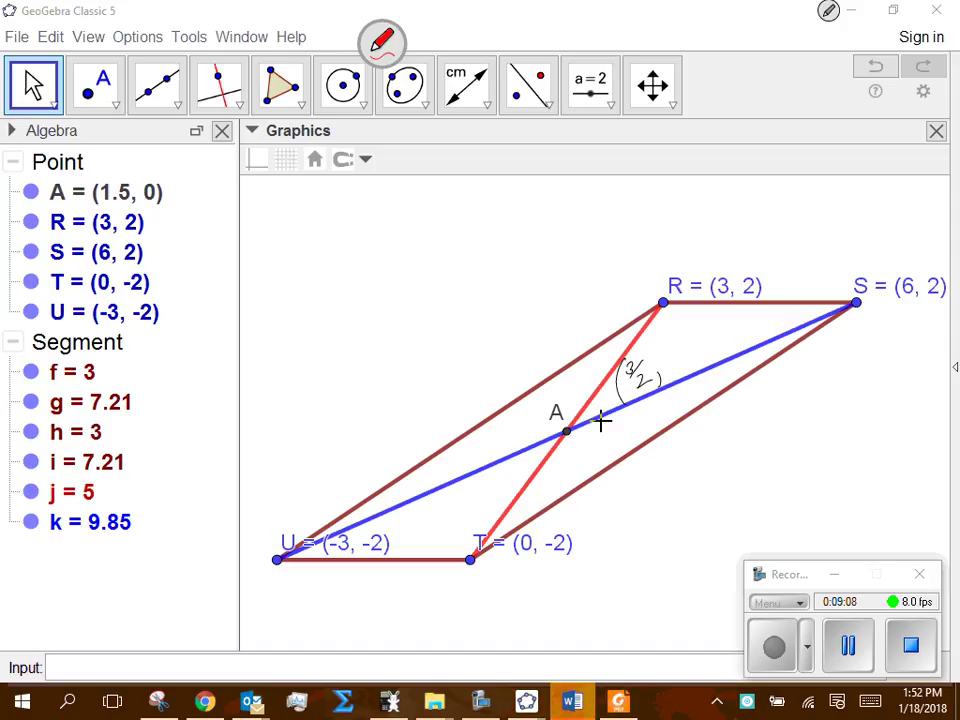
drag(668, 350, 666, 352)
drag(678, 340, 679, 372)
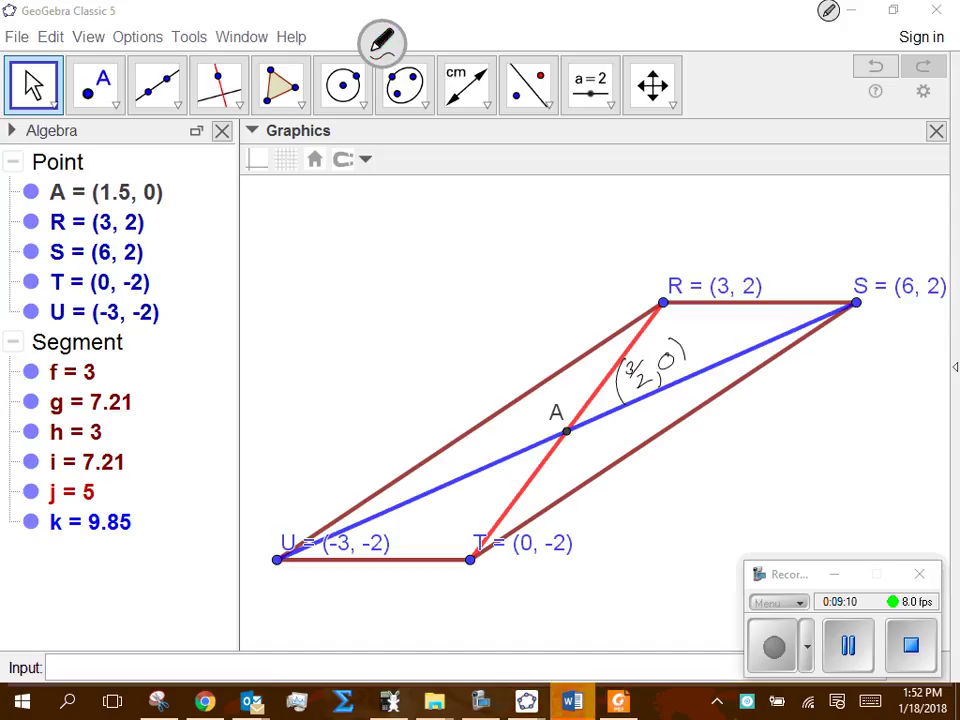